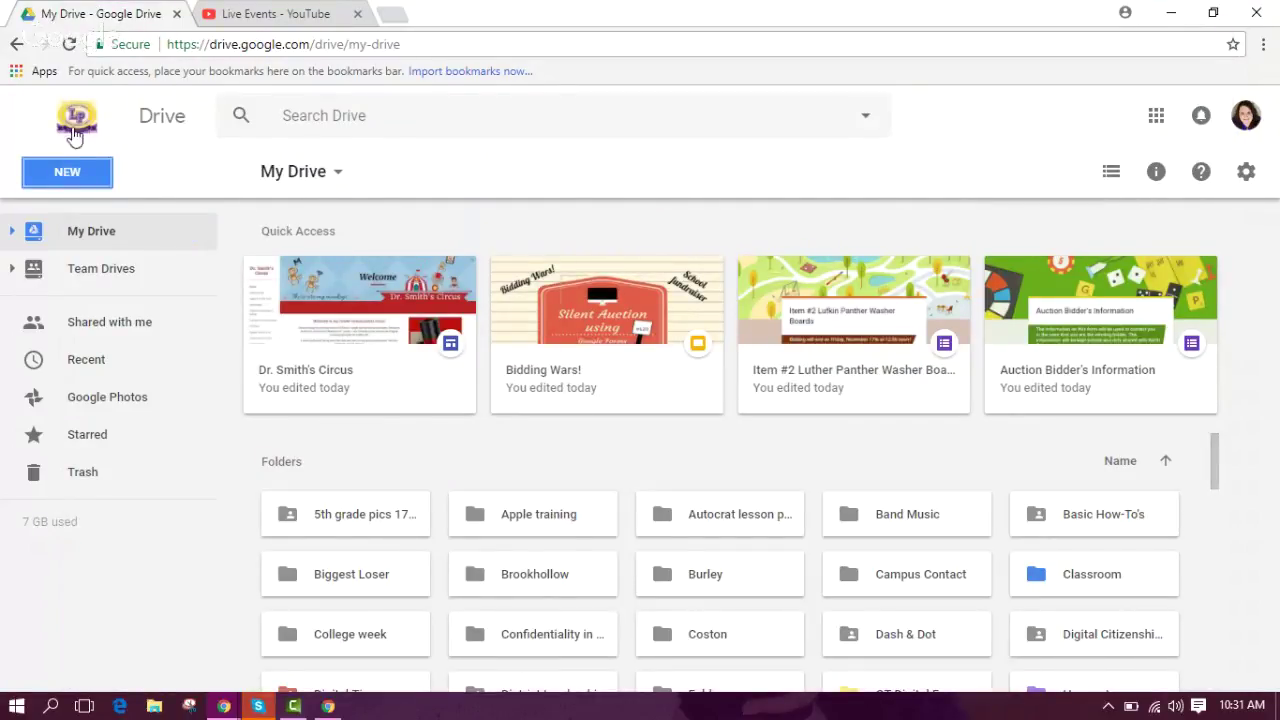
Create a new Google Form in My Drive and name both the form and its file "Item #1".
{"action": "left_click", "coordinate": [89, 177]}
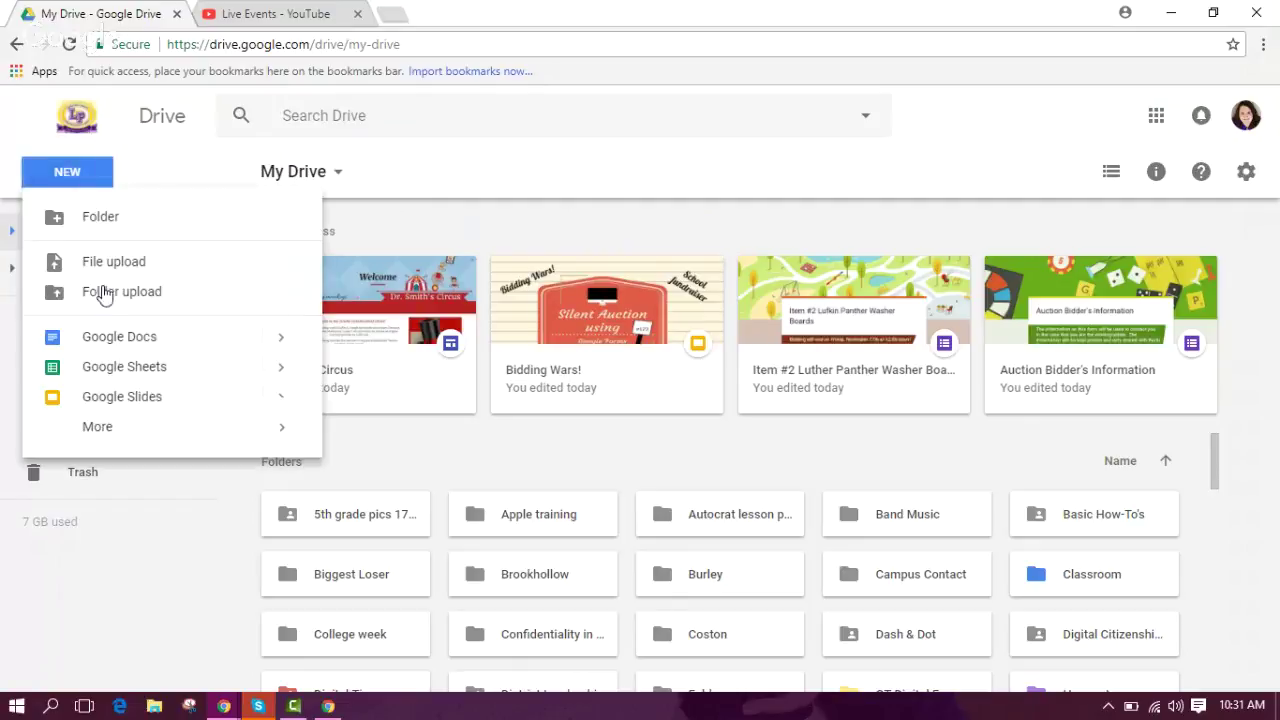
{"action": "mouse_move", "coordinate": [130, 430]}
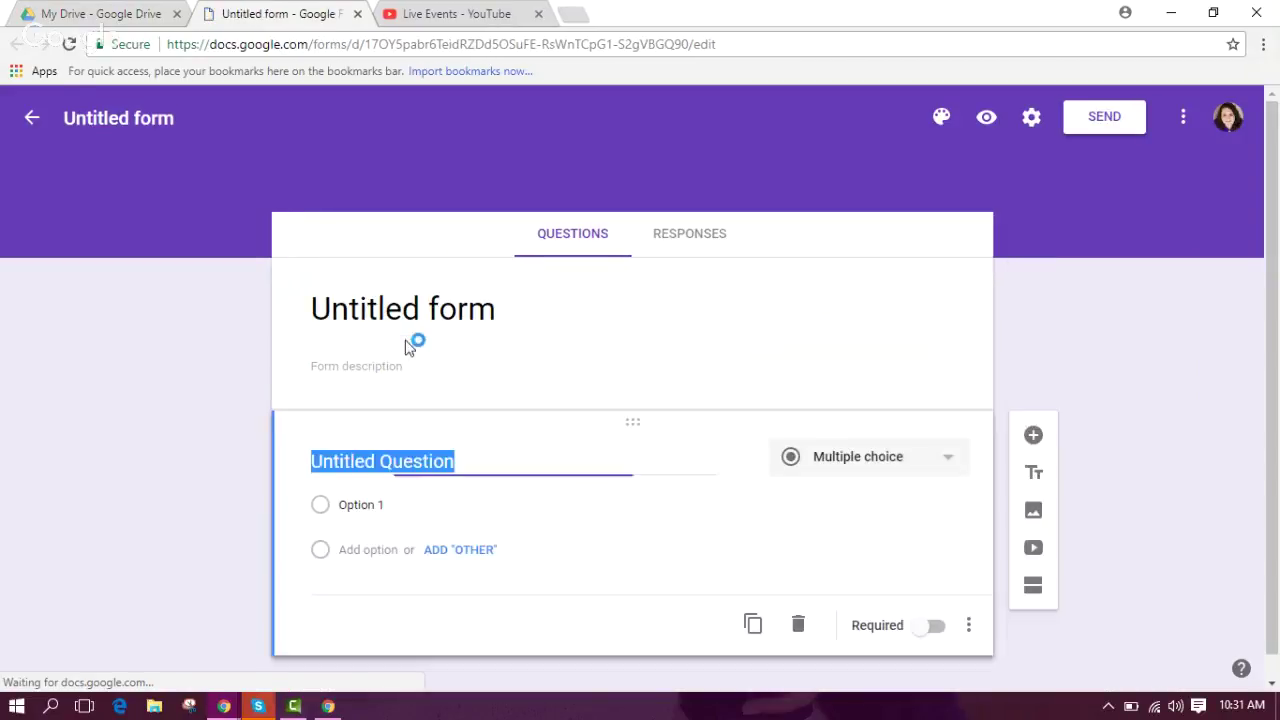
{"action": "left_click", "coordinate": [413, 305]}
{"action": "type", "text": "It"}
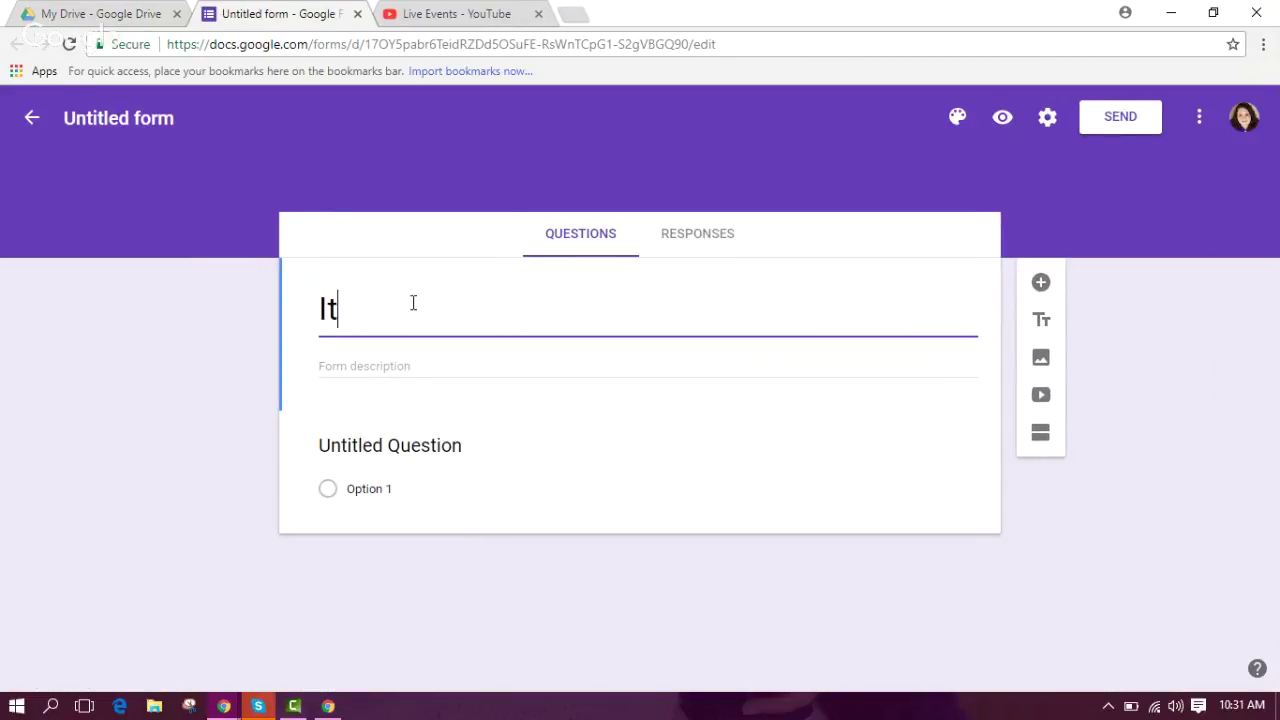
{"action": "type", "text": "em #1"}
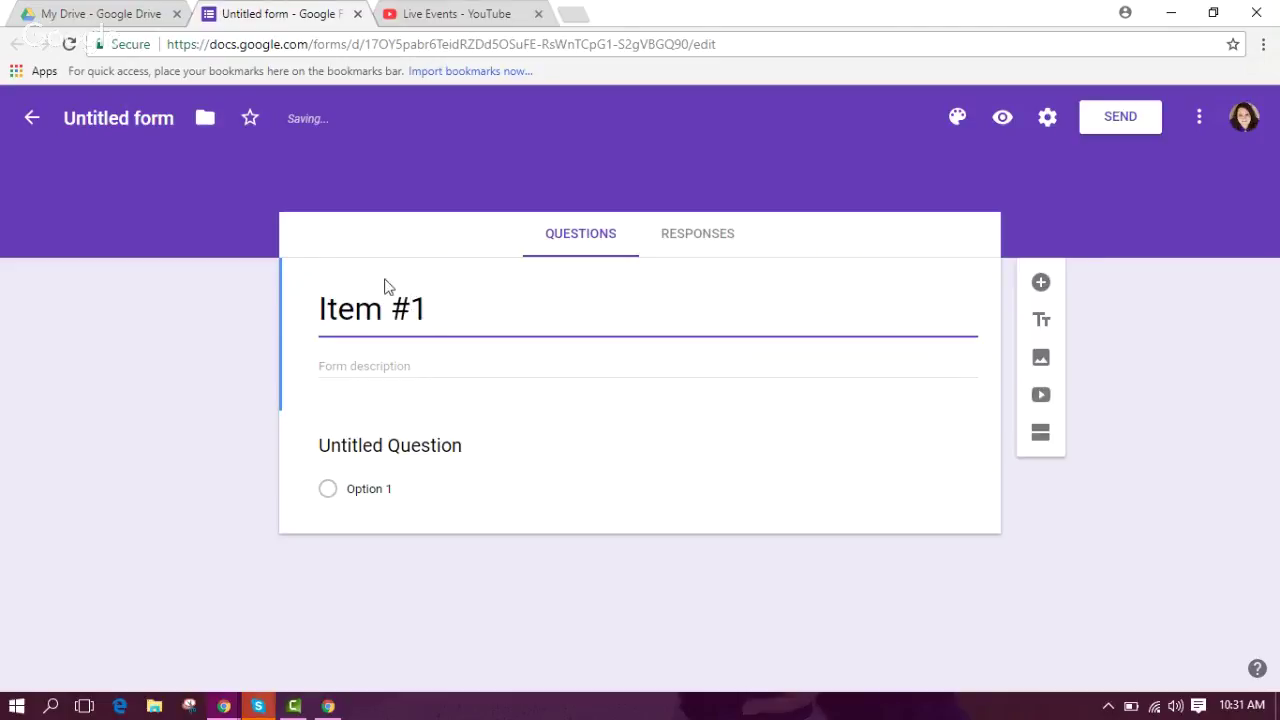
{"action": "left_click", "coordinate": [151, 124]}
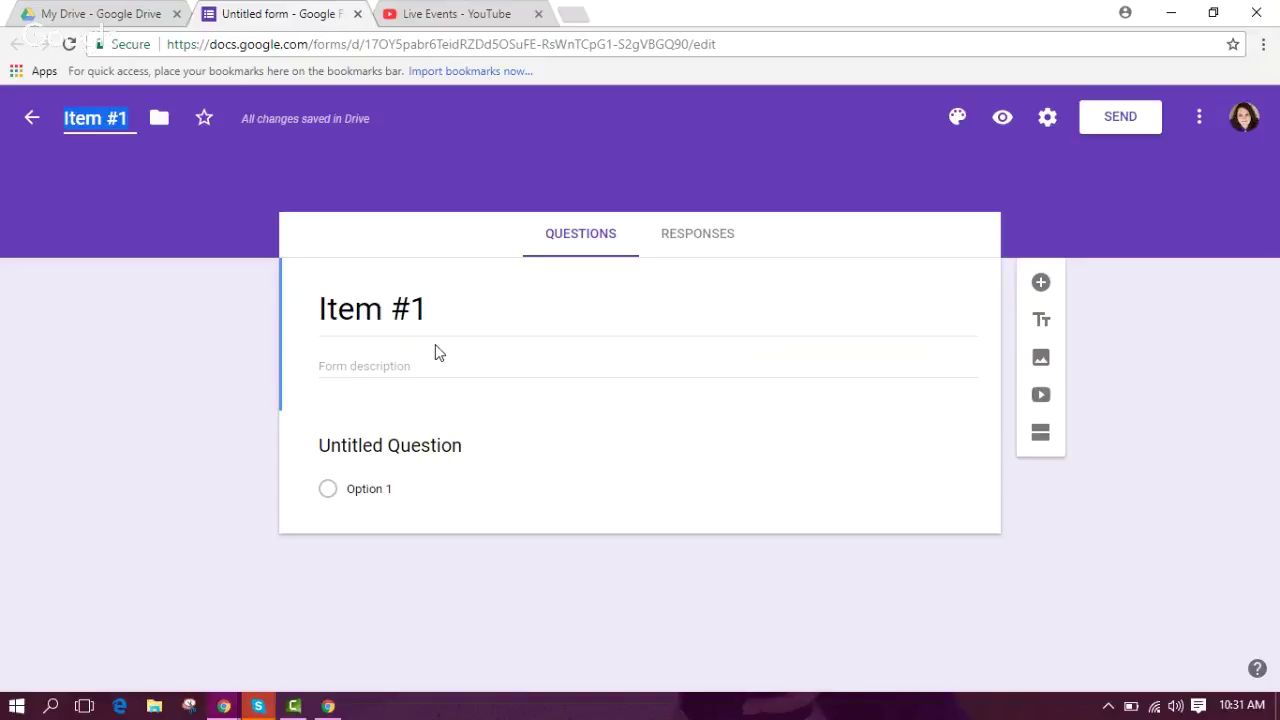
Turn the untitled question into a short-answer question titled "Name".
{"action": "left_click", "coordinate": [413, 451]}
{"action": "type", "text": "Aman"}
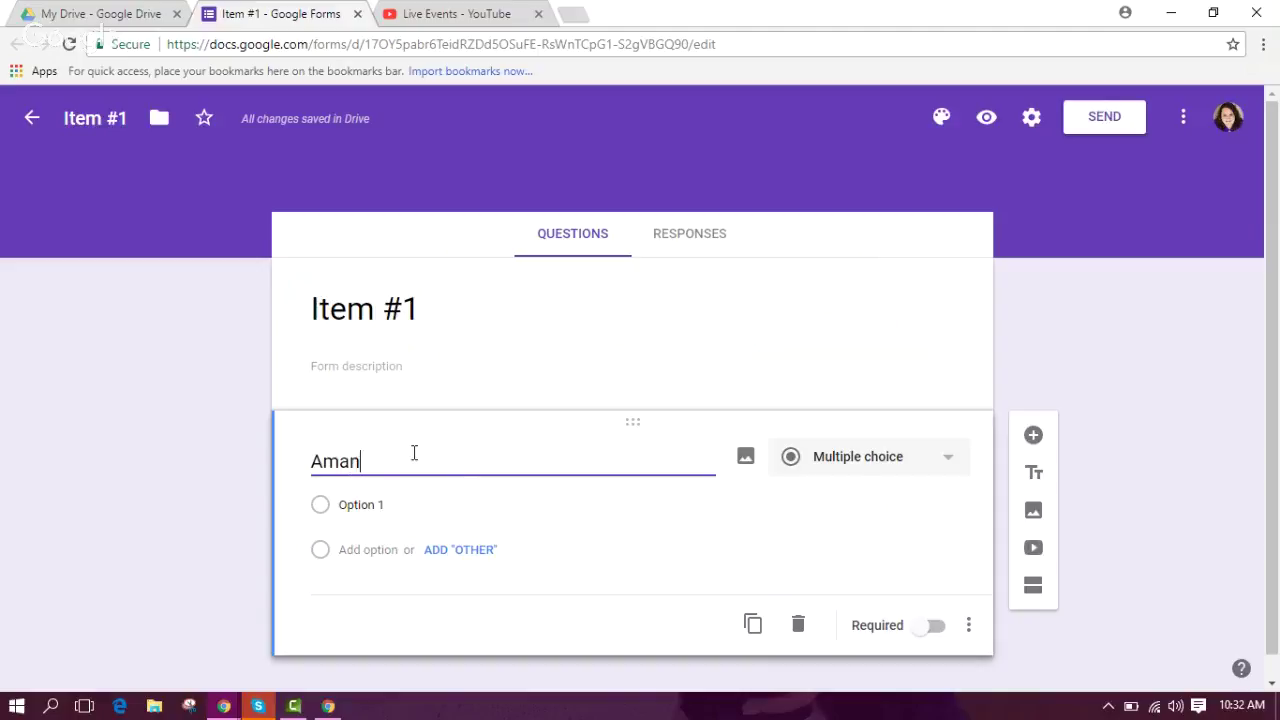
{"action": "type", "text": "d"}
{"action": "key", "text": "BackSpace"}
{"action": "key", "text": "BackSpace"}
{"action": "key", "text": "BackSpace"}
{"action": "key", "text": "BackSpace"}
{"action": "key", "text": "BackSpace"}
{"action": "type", "text": "Name"}
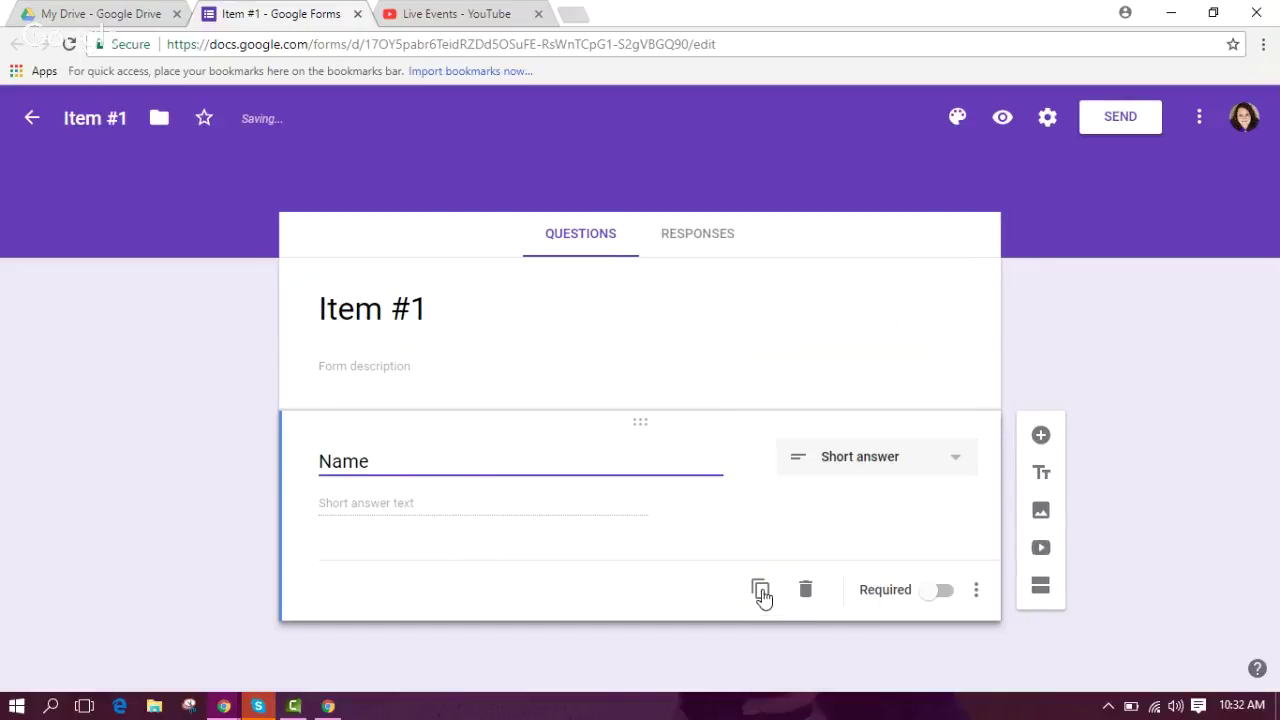
Duplicate the Name question, retitle the copy "Bid" and remove its number response validation.
{"action": "left_click", "coordinate": [760, 589]}
{"action": "type", "text": "Bid"}
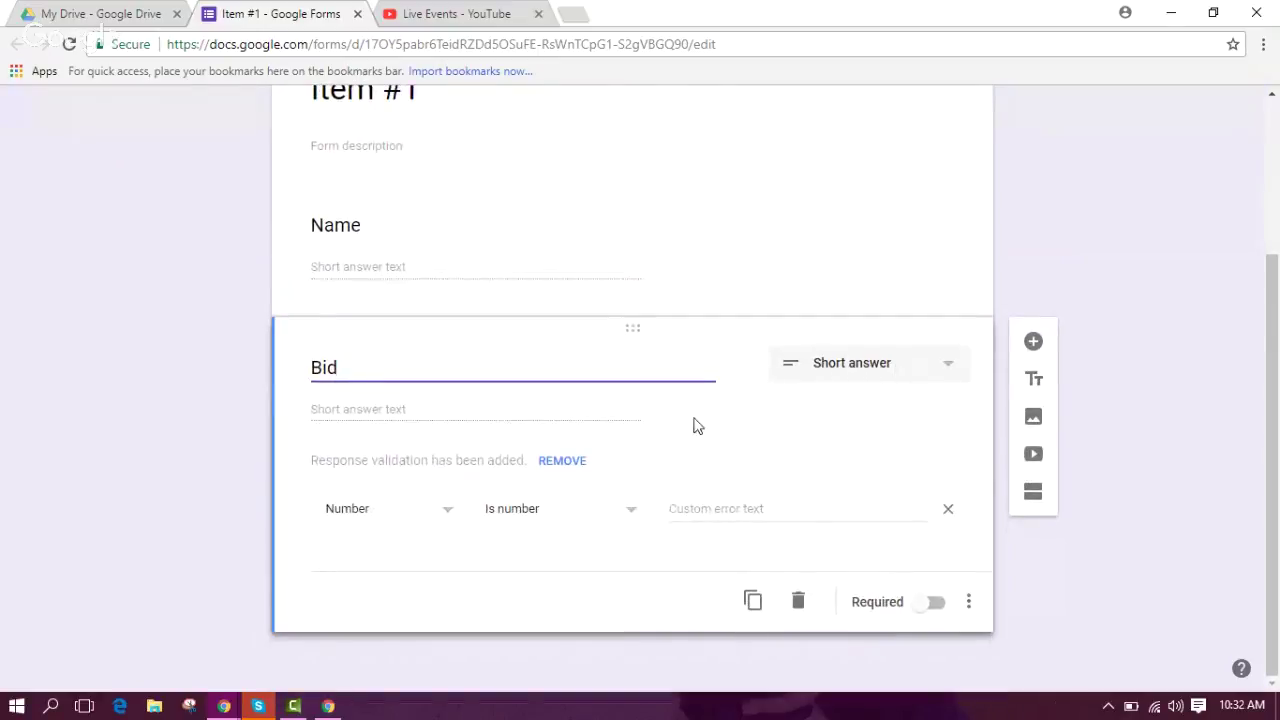
{"action": "left_click", "coordinate": [572, 461]}
{"action": "scroll", "coordinate": [705, 143], "scroll_direction": "up", "scroll_amount": 1}
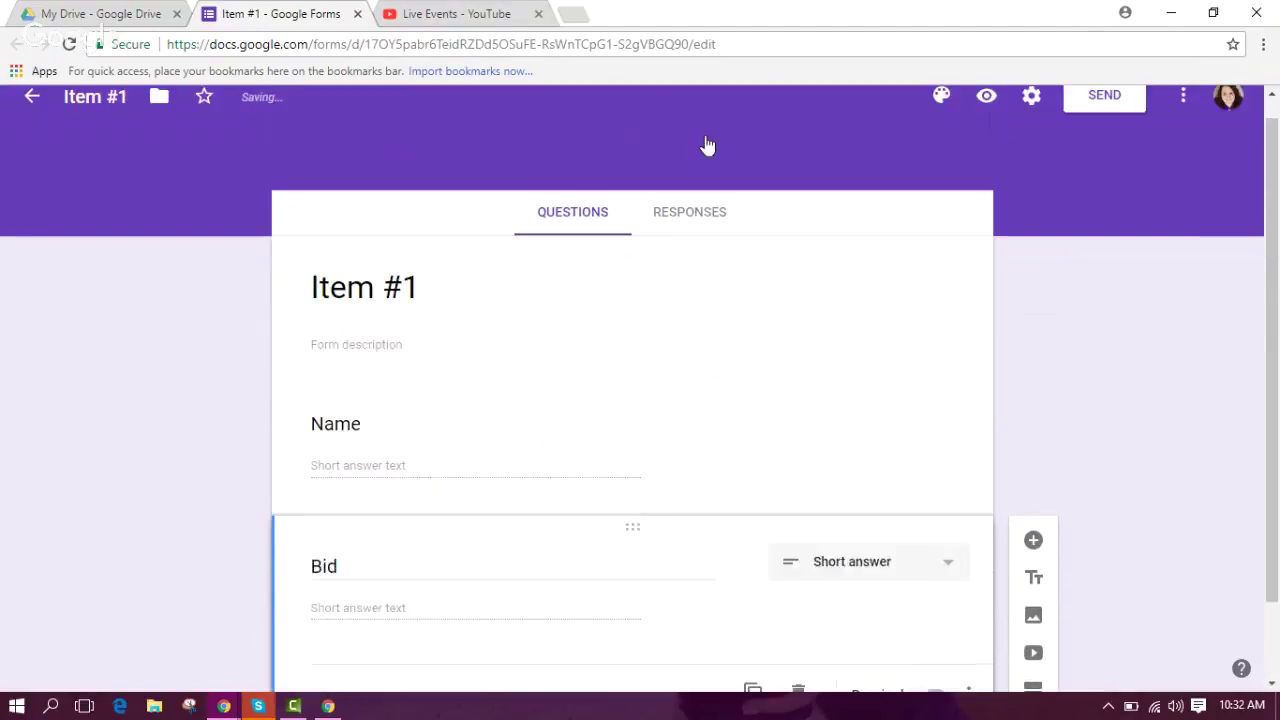
Create a new spreadsheet to collect the form's responses.
{"action": "left_click", "coordinate": [712, 238]}
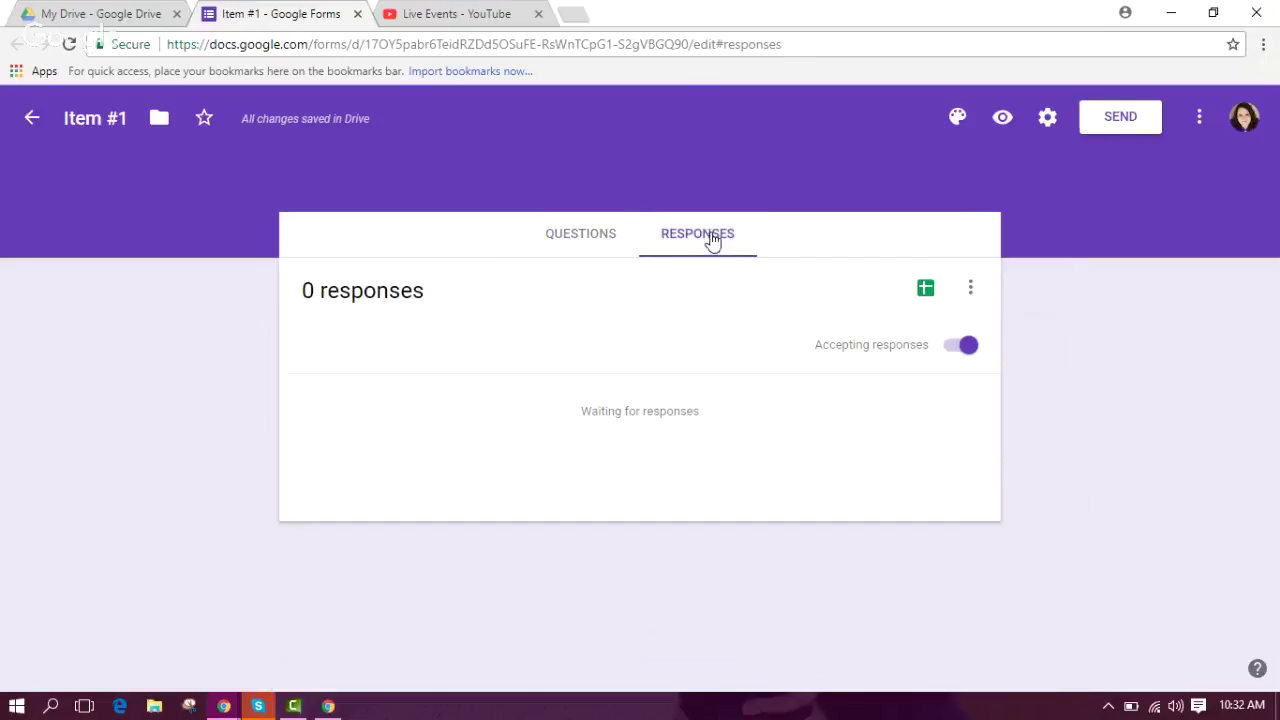
{"action": "left_click", "coordinate": [926, 292]}
{"action": "left_click", "coordinate": [856, 345]}
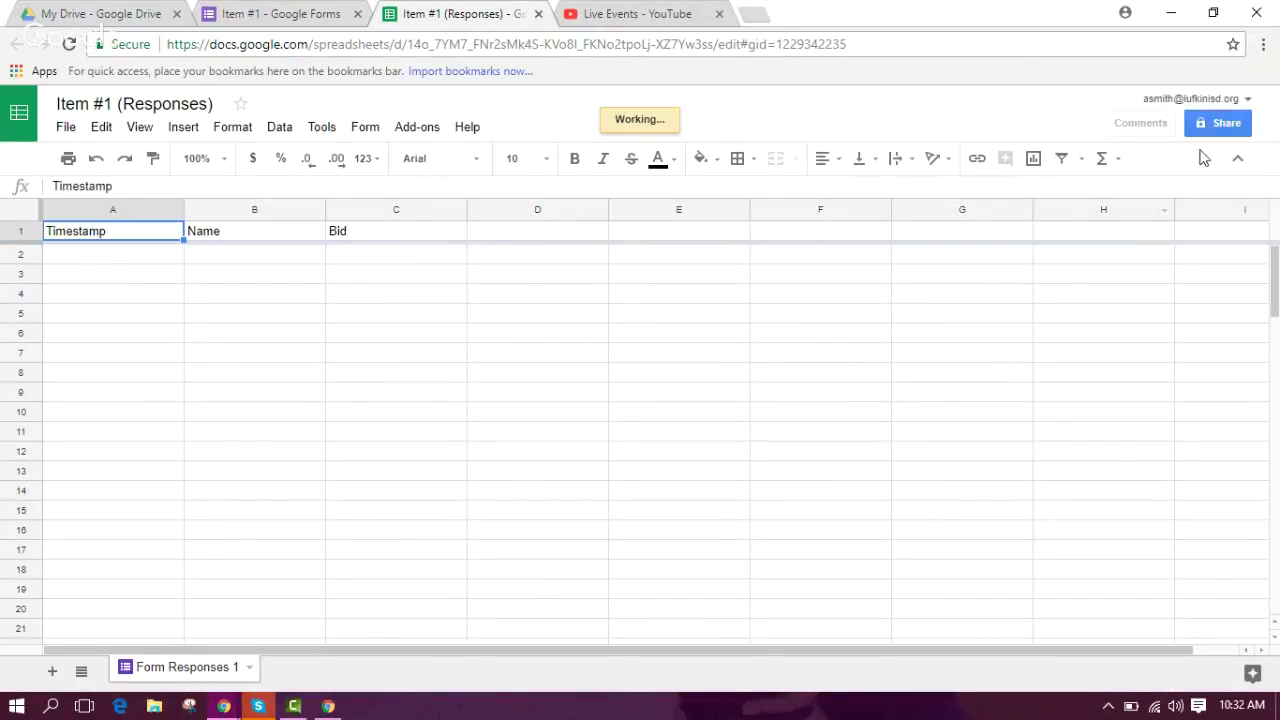
Set the response spreadsheet's link sharing to "Anyone with the link" can view and copy its link.
{"action": "left_click", "coordinate": [1224, 126]}
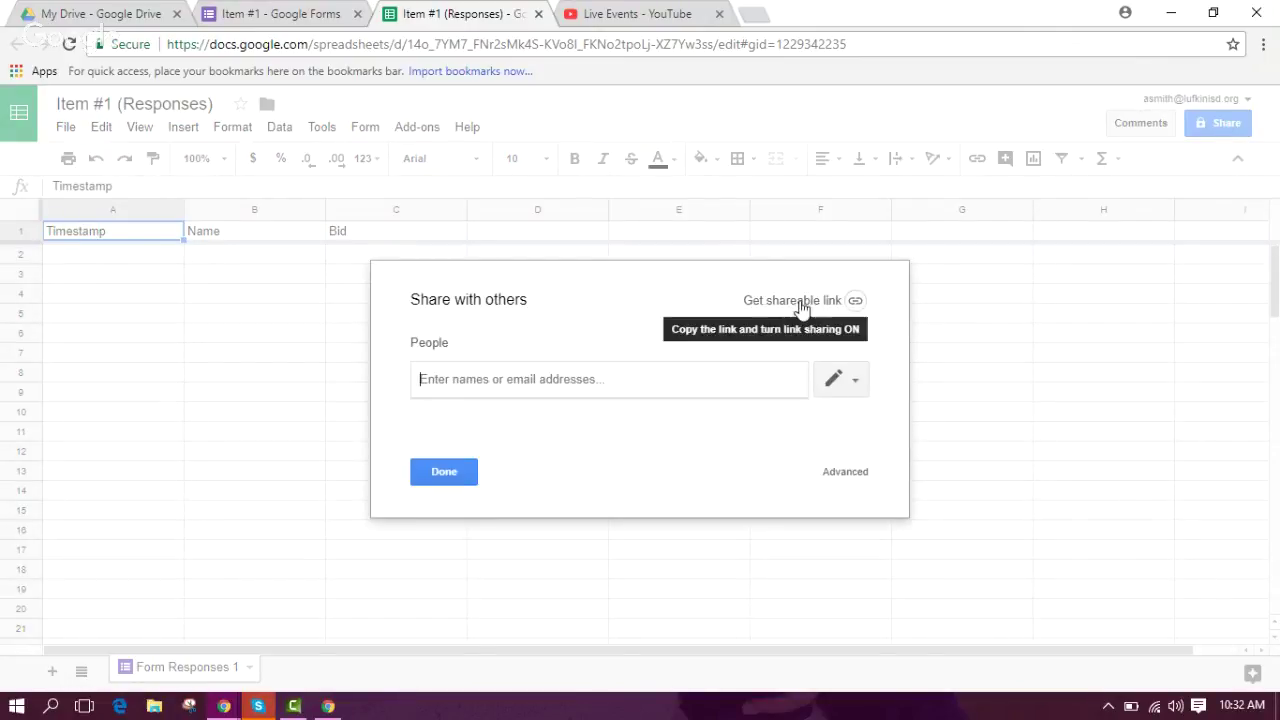
{"action": "left_click", "coordinate": [801, 302]}
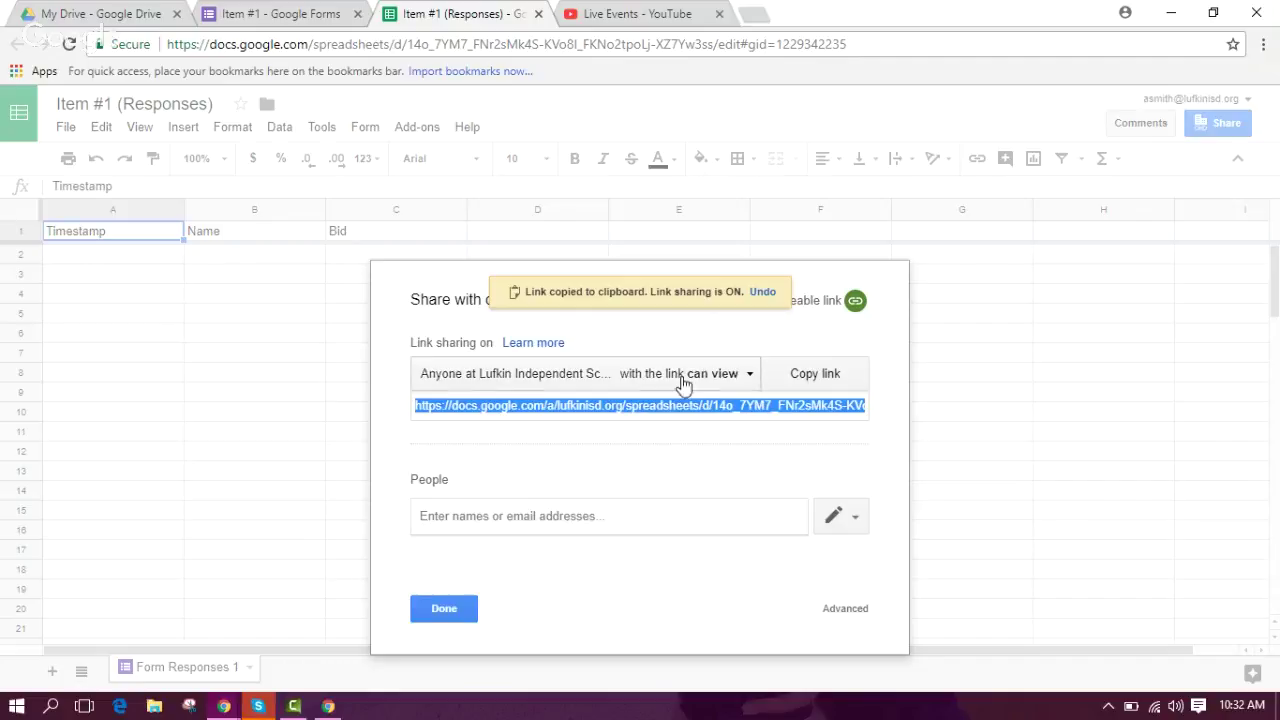
{"action": "left_click", "coordinate": [737, 383]}
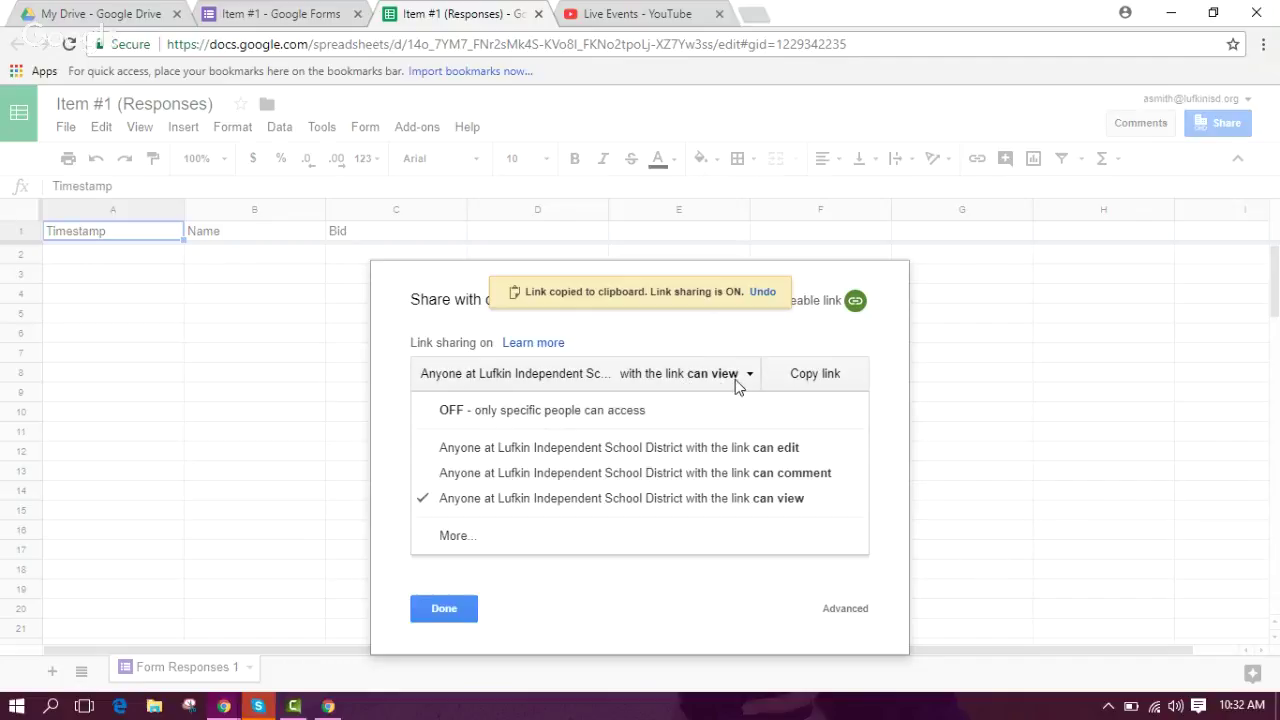
{"action": "left_click", "coordinate": [455, 537]}
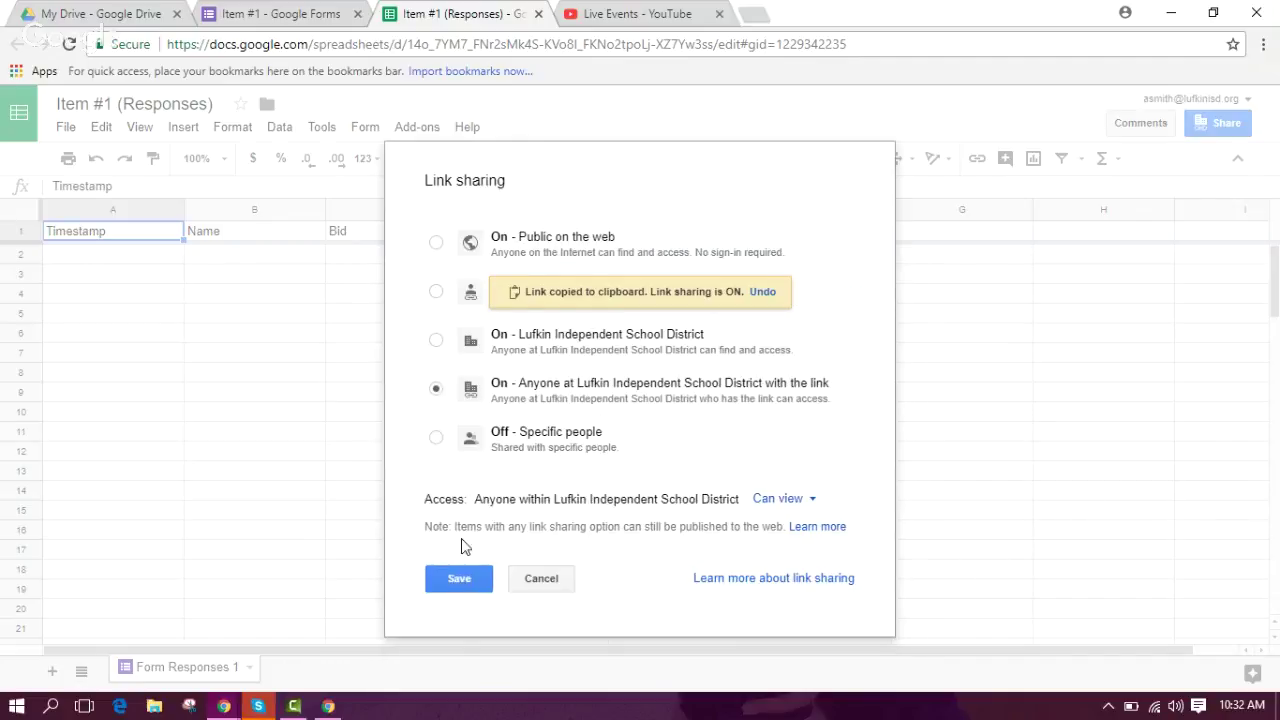
{"action": "left_click", "coordinate": [437, 292]}
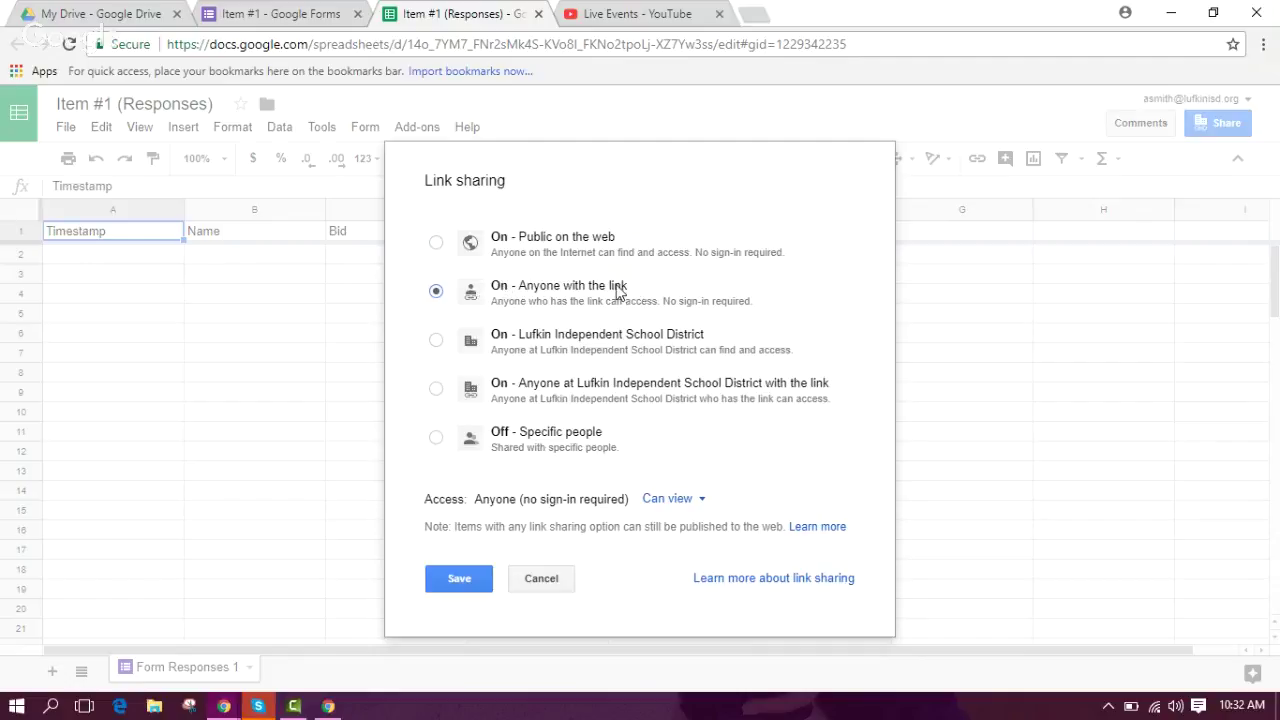
{"action": "left_click", "coordinate": [470, 586]}
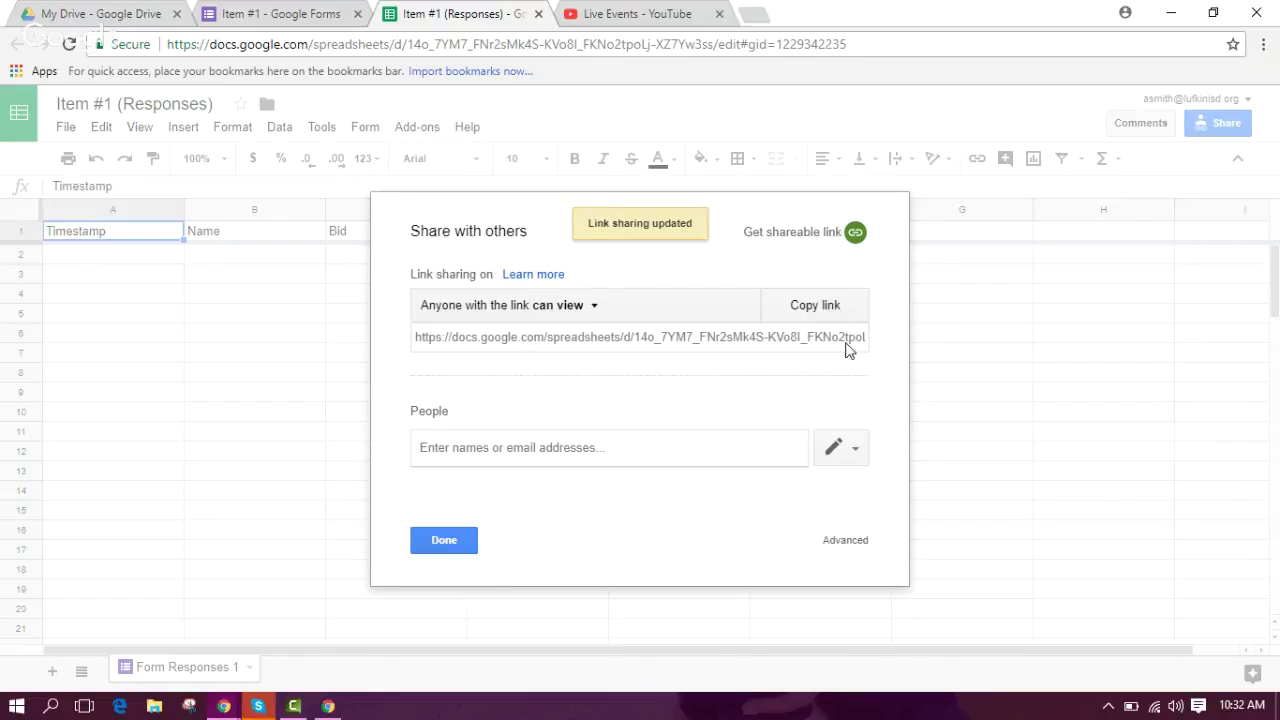
{"action": "left_click", "coordinate": [826, 306]}
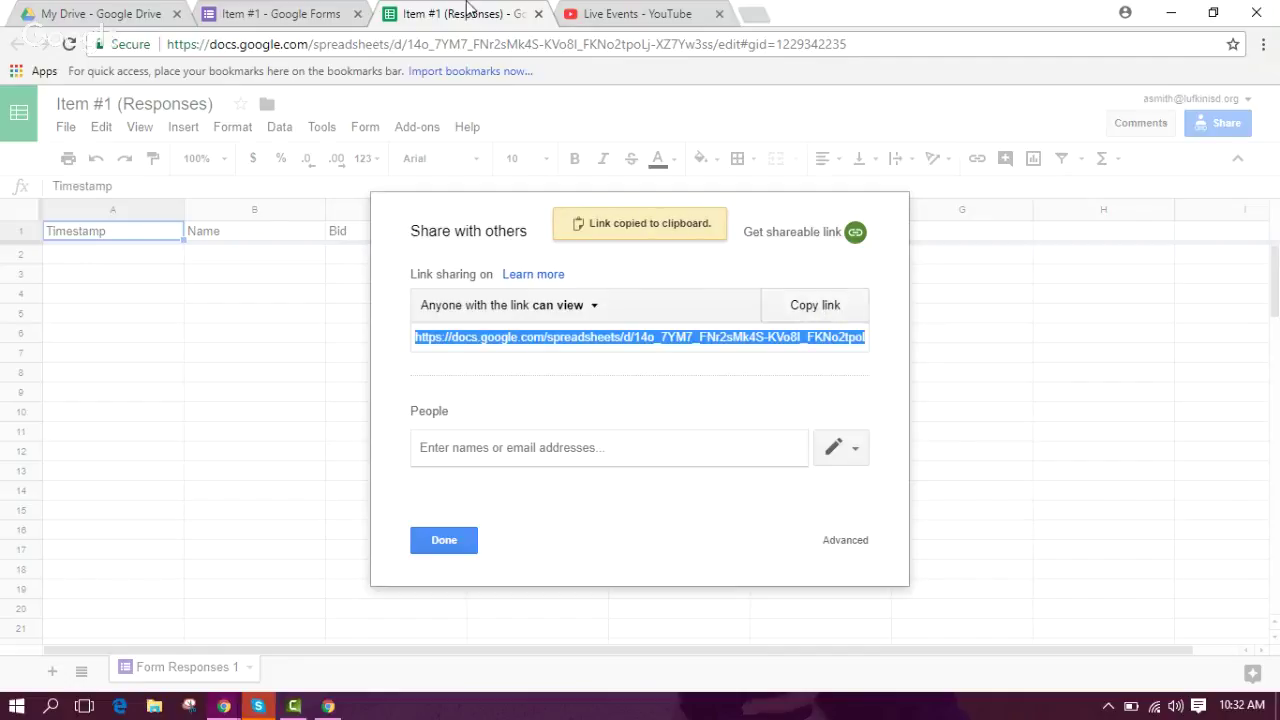
Add a title and description block after the form's Bid question and paste the spreadsheet link as its description.
{"action": "left_click", "coordinate": [329, 14]}
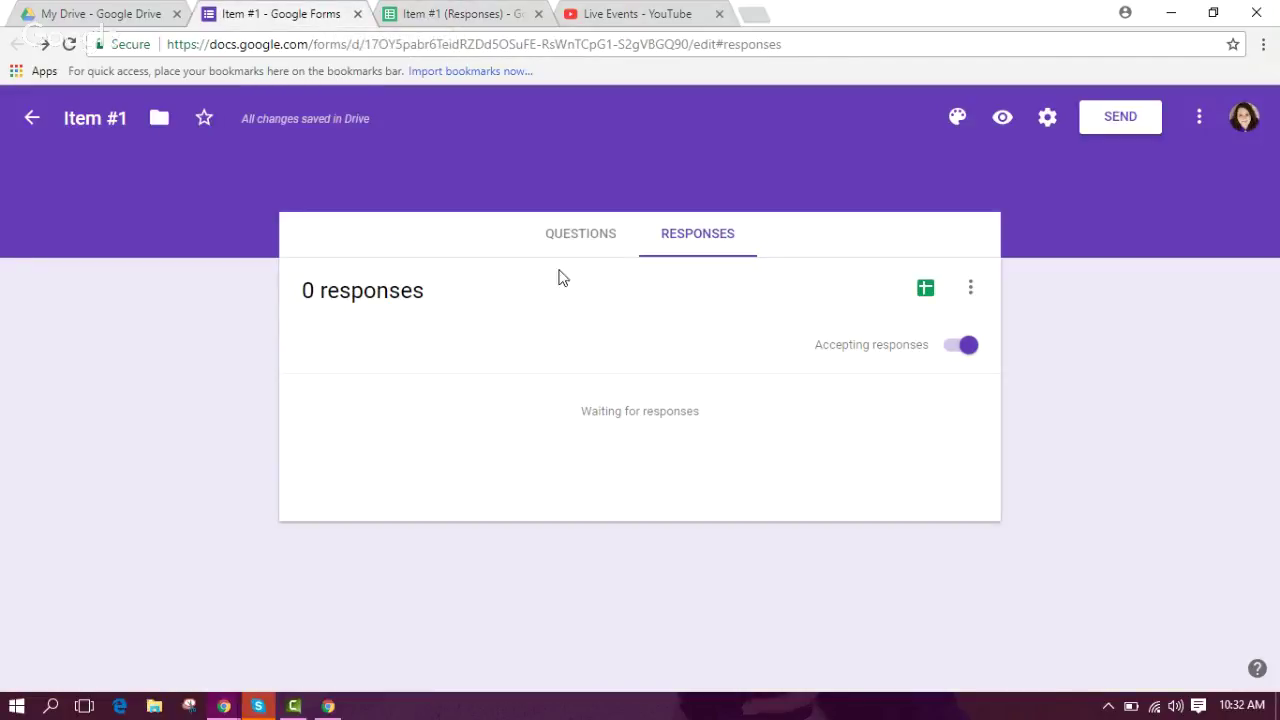
{"action": "left_click", "coordinate": [580, 240]}
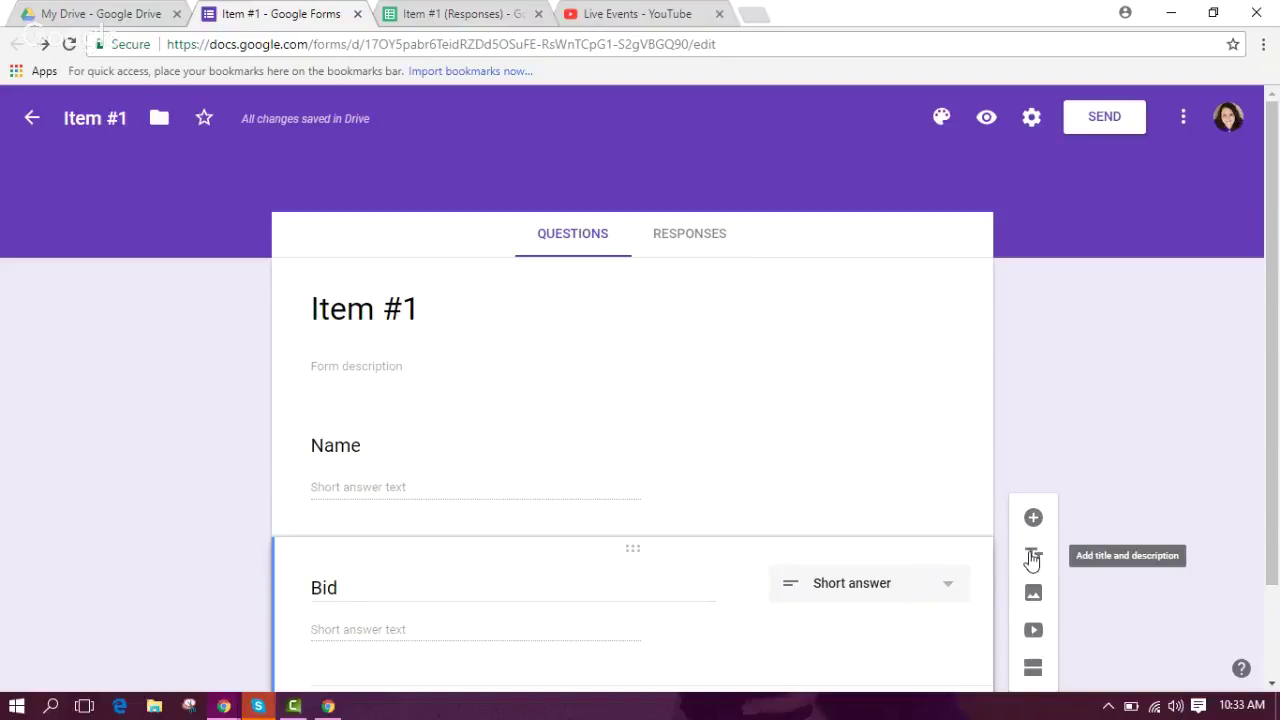
{"action": "left_click", "coordinate": [1036, 559]}
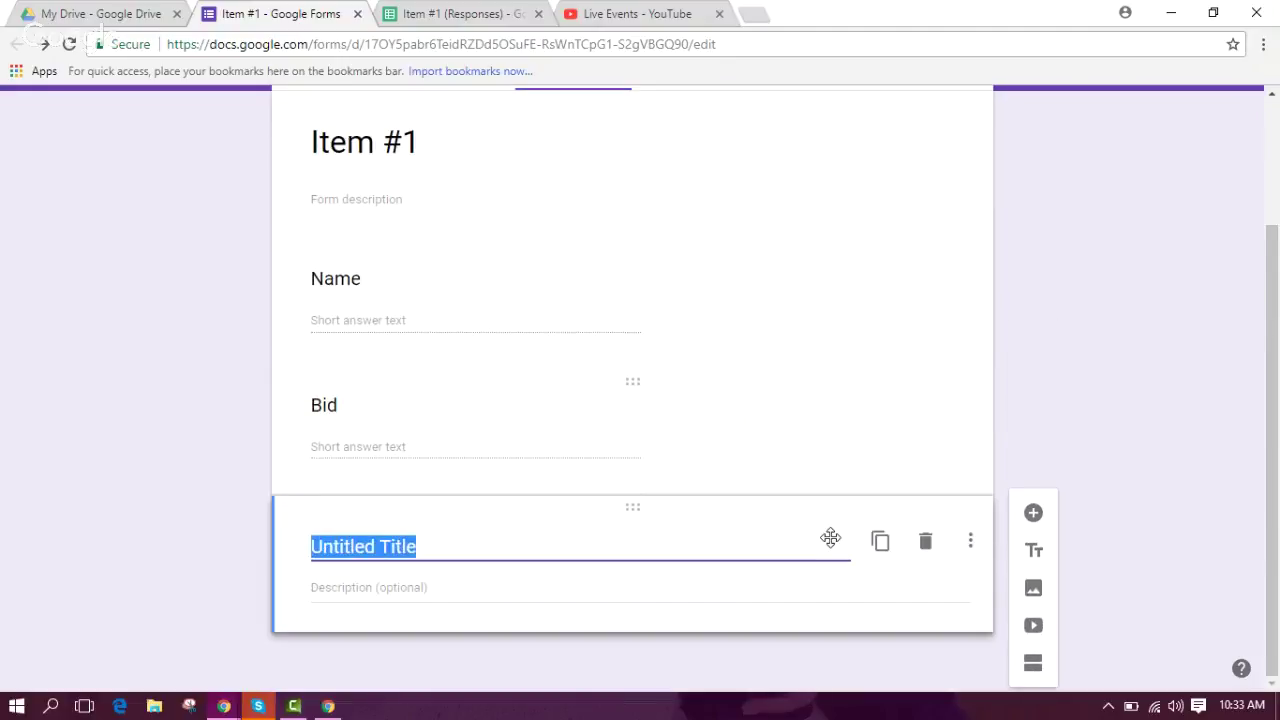
{"action": "left_click", "coordinate": [454, 581]}
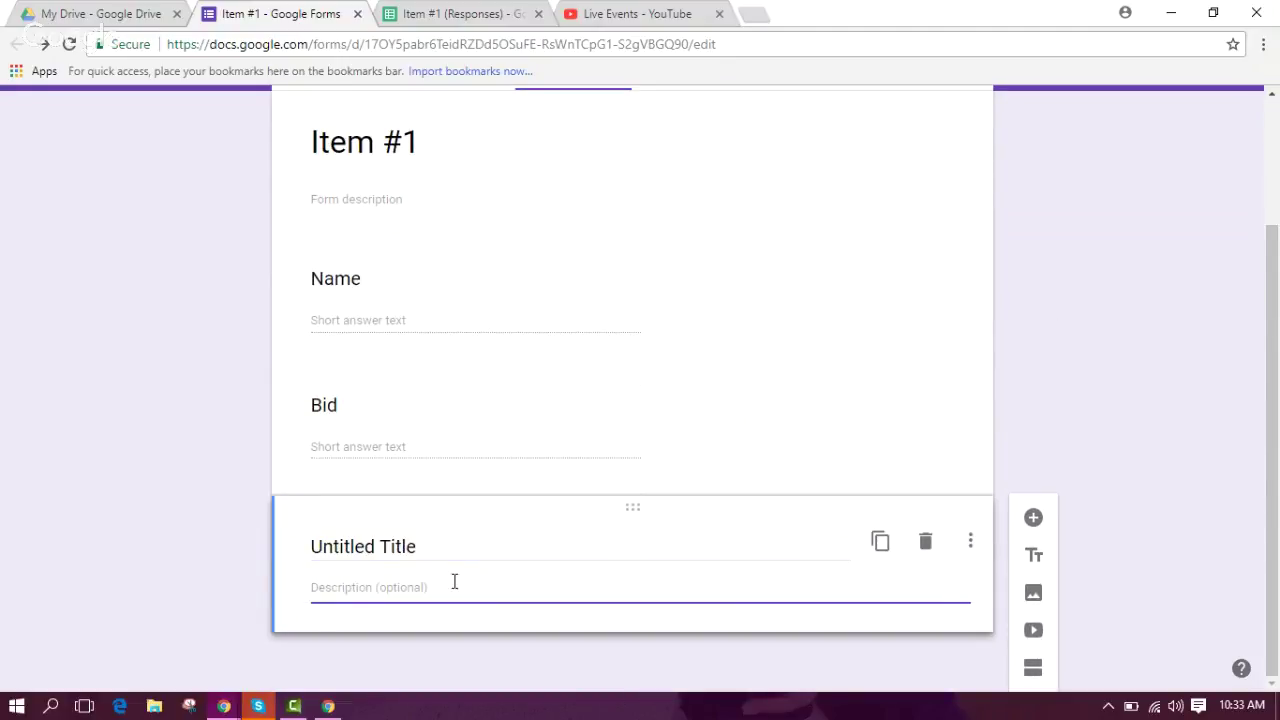
{"action": "key", "text": "ctrl+v"}
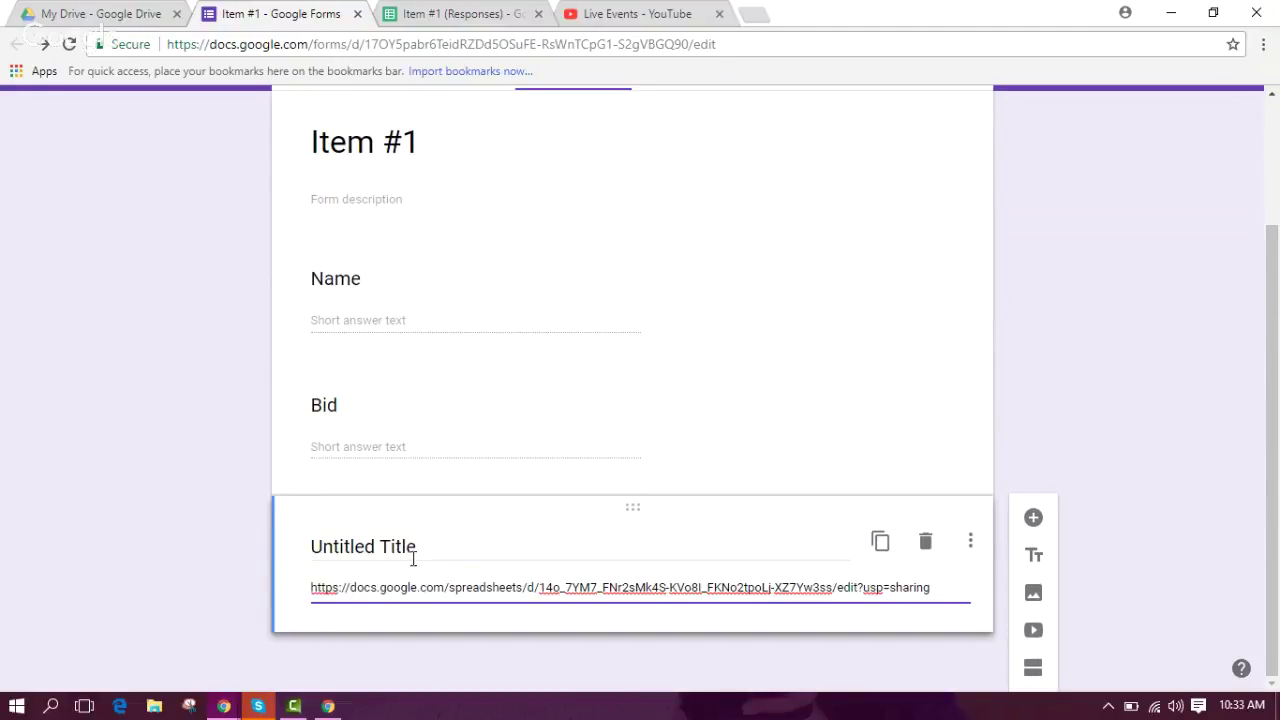
Title the link block "Please click here to view current bids:".
{"action": "left_click", "coordinate": [413, 556]}
{"action": "left_click", "coordinate": [394, 545]}
{"action": "type", "text": "Pleas"}
{"action": "key", "text": "BackSpace"}
{"action": "key", "text": "BackSpace"}
{"action": "key", "text": "BackSpace"}
{"action": "key", "text": "BackSpace"}
{"action": "key", "text": "BackSpace"}
{"action": "key", "text": "BackSpace"}
{"action": "key", "text": "BackSpace"}
{"action": "key", "text": "BackSpace"}
{"action": "key", "text": "BackSpace"}
{"action": "key", "text": "BackSpace"}
{"action": "key", "text": "BackSpace"}
{"action": "key", "text": "BackSpace"}
{"action": "key", "text": "BackSpace"}
{"action": "key", "text": "BackSpace"}
{"action": "key", "text": "BackSpace"}
{"action": "key", "text": "BackSpace"}
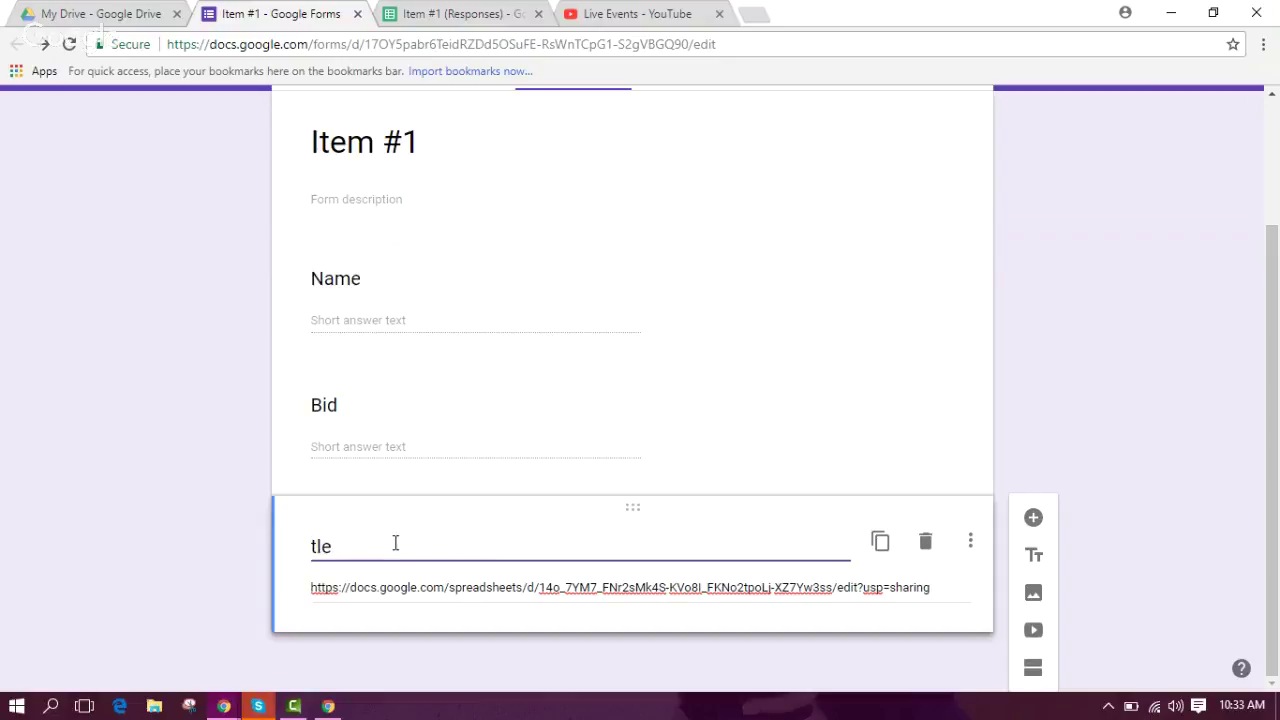
{"action": "key", "text": "Delete"}
{"action": "type", "text": "Please click here to view"}
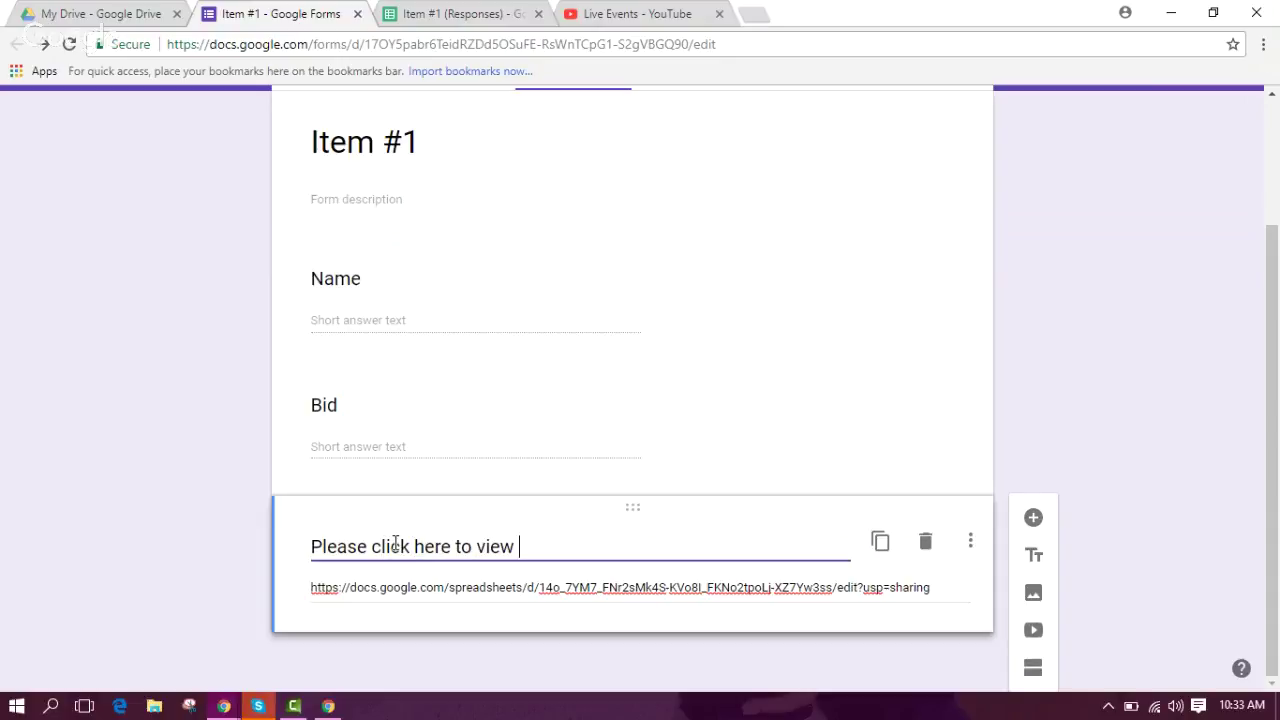
{"action": "type", "text": " cu"}
{"action": "key", "text": "BackSpace"}
{"action": "type", "text": "current bids:"}
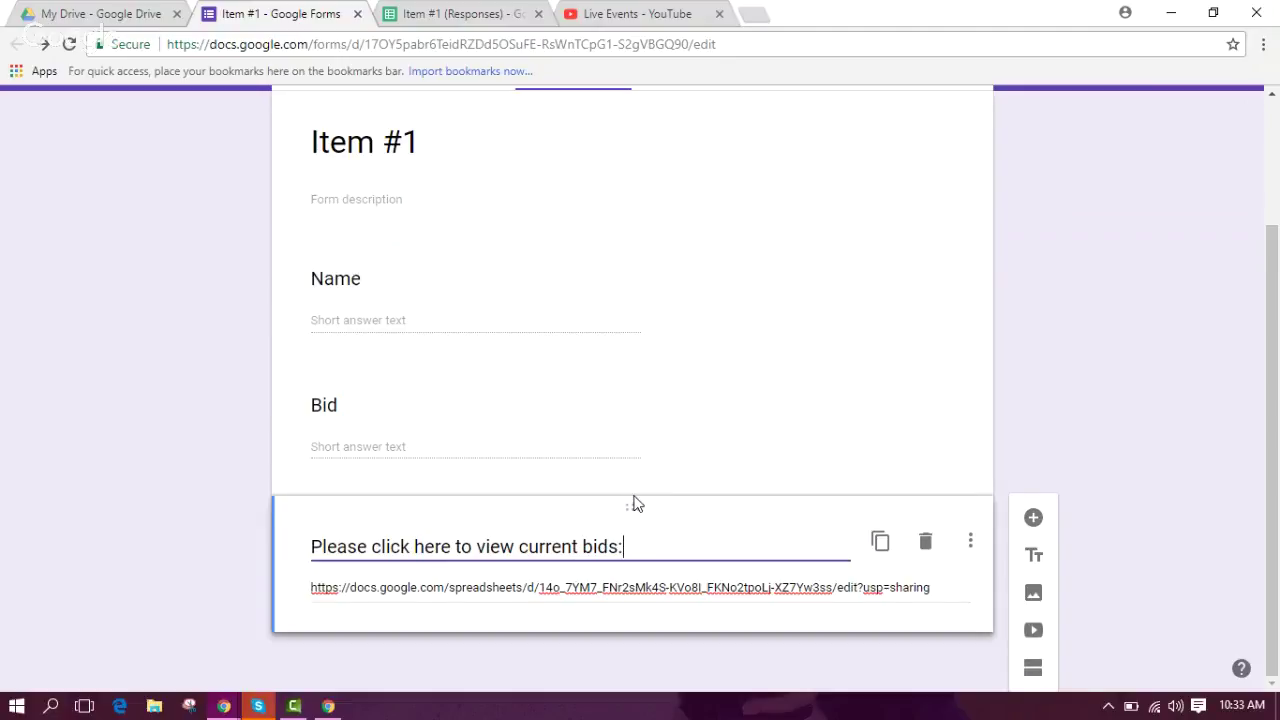
Move the current-bids link block above the Name question and open the form's preview.
{"action": "left_click_drag", "start_coordinate": [633, 505], "coordinate": [655, 176]}
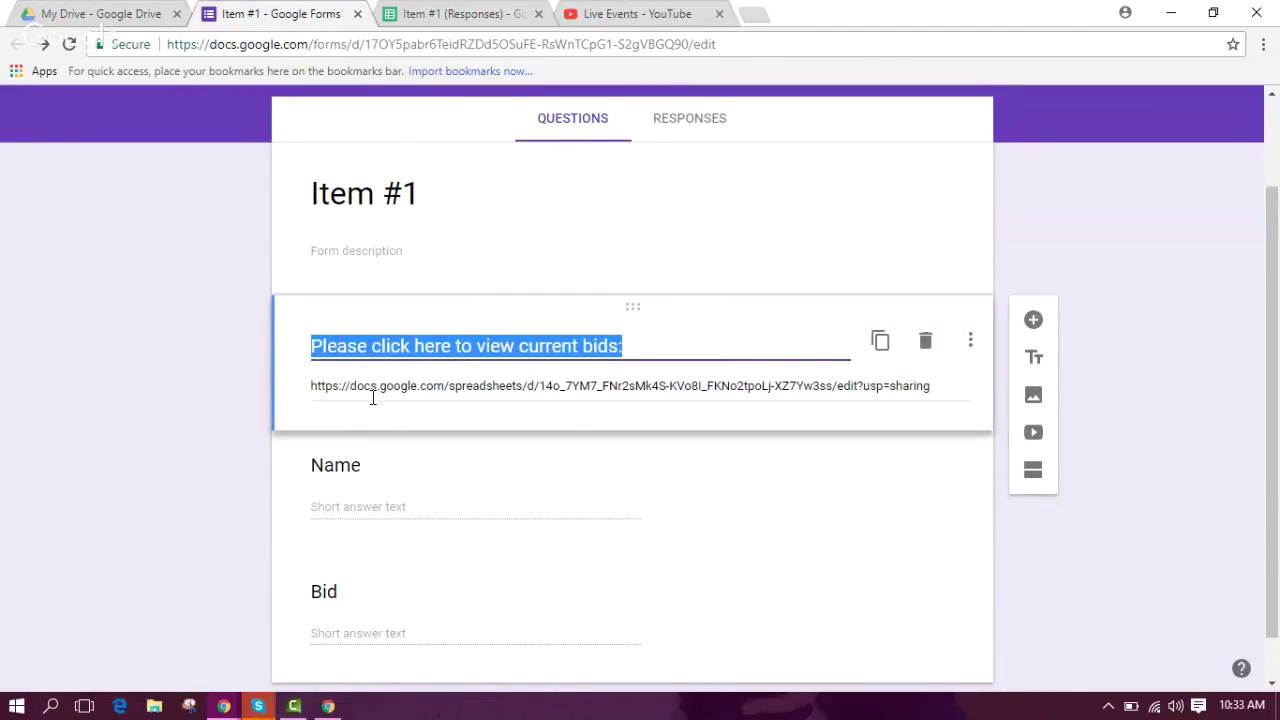
{"action": "left_click", "coordinate": [193, 356]}
{"action": "scroll", "coordinate": [916, 200], "scroll_direction": "up", "scroll_amount": 2}
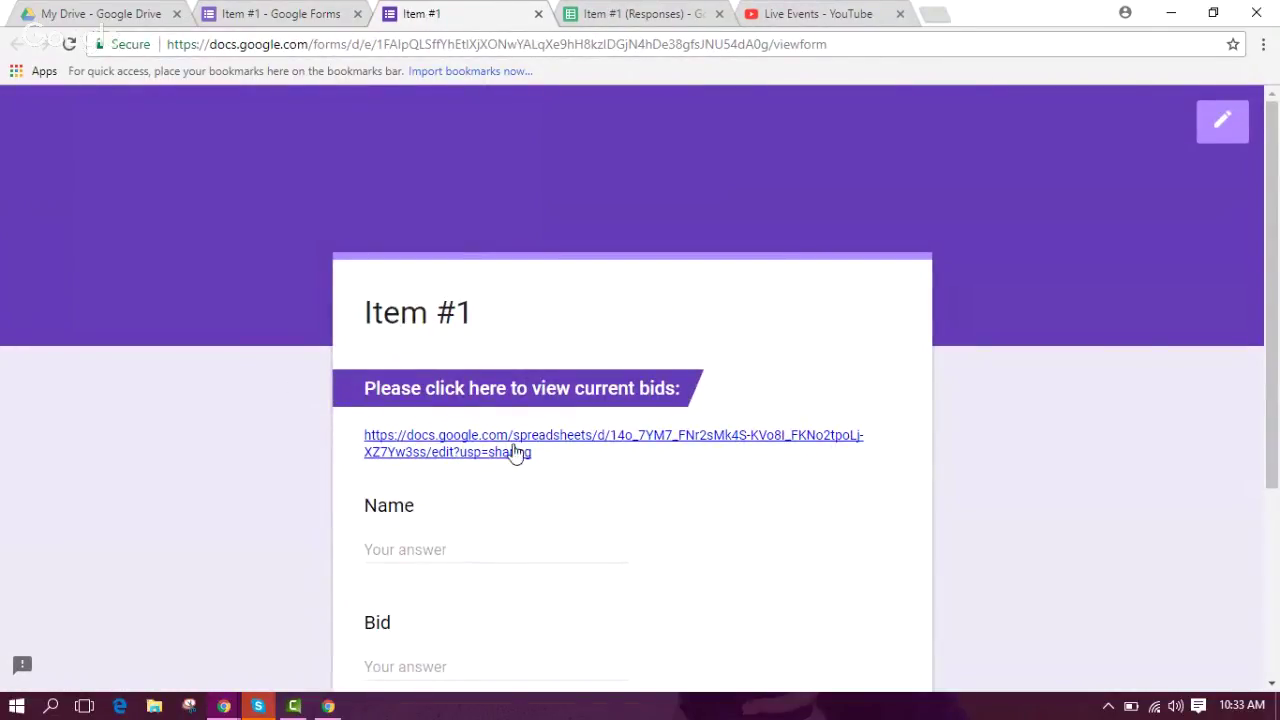
Fill in the bidder's name, enter a bid of 50, and submit the test response.
{"action": "left_click", "coordinate": [457, 545]}
{"action": "type", "text": "Amanda"}
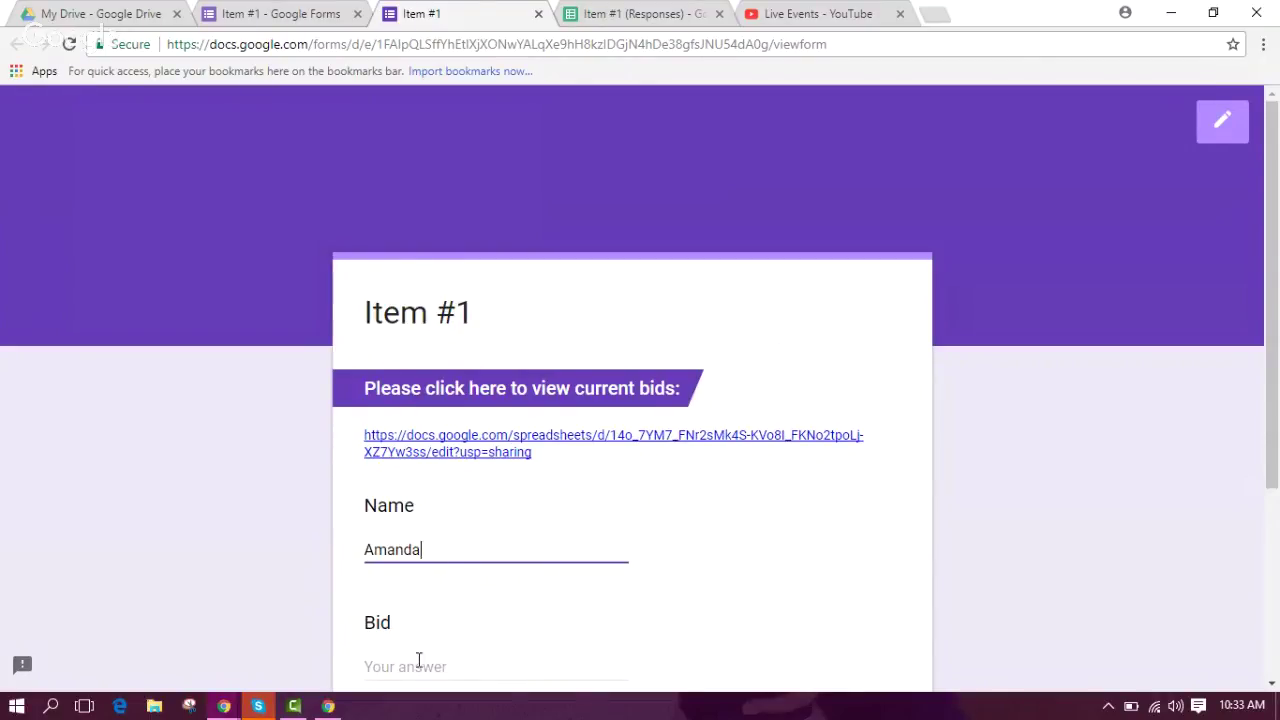
{"action": "left_click", "coordinate": [419, 662]}
{"action": "type", "text": "50"}
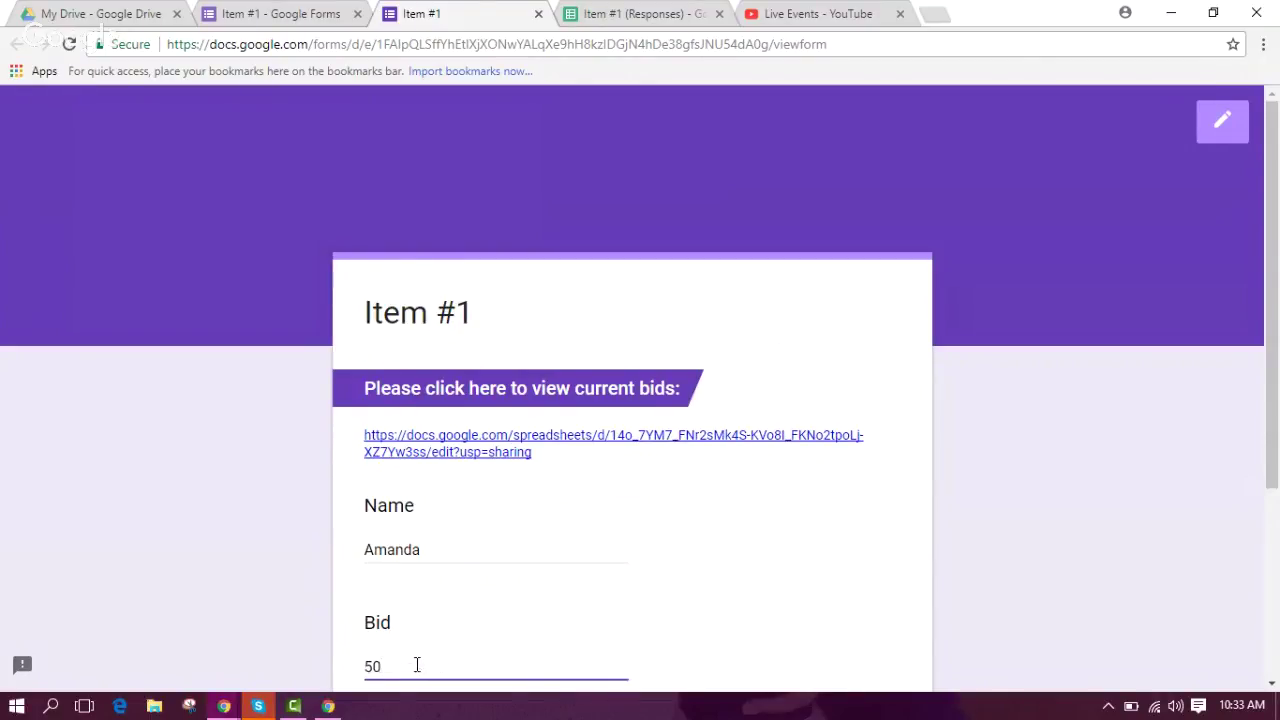
{"action": "scroll", "coordinate": [417, 664], "scroll_direction": "down", "scroll_amount": 3}
{"action": "left_click", "coordinate": [427, 468]}
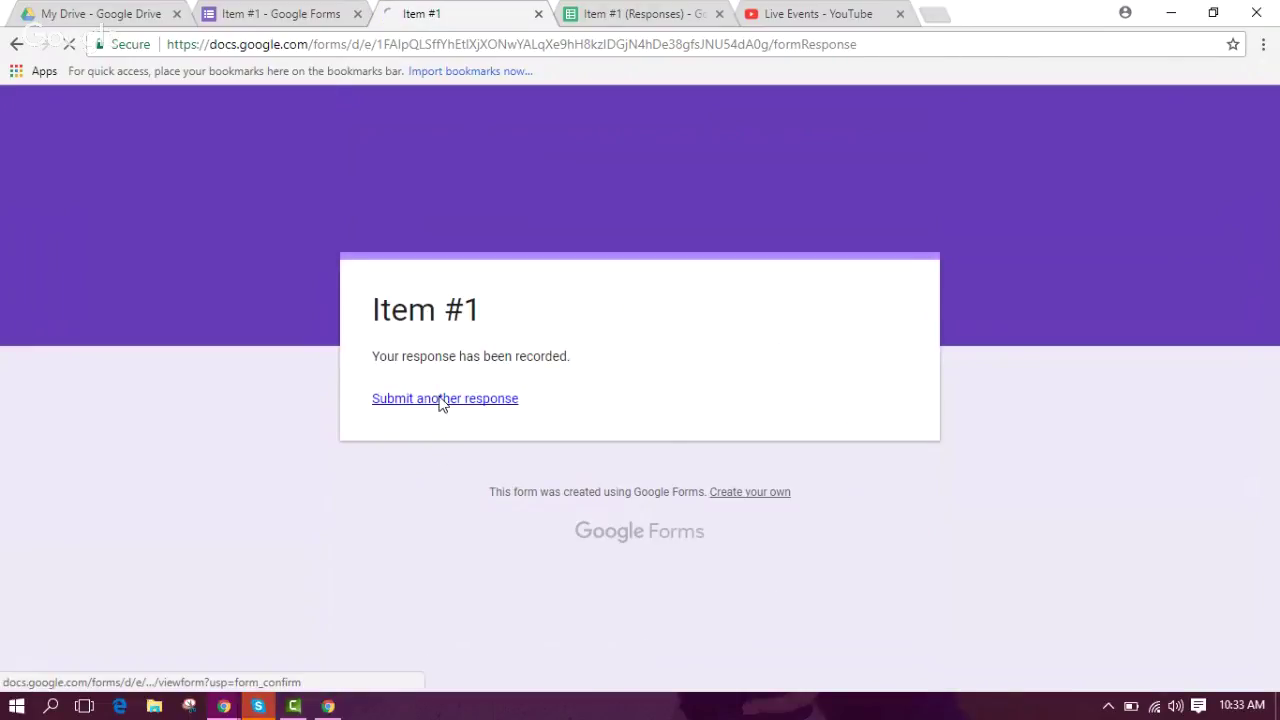
Start another response, check the current bids through the form's spreadsheet link, and return to the blank form.
{"action": "left_click", "coordinate": [441, 400]}
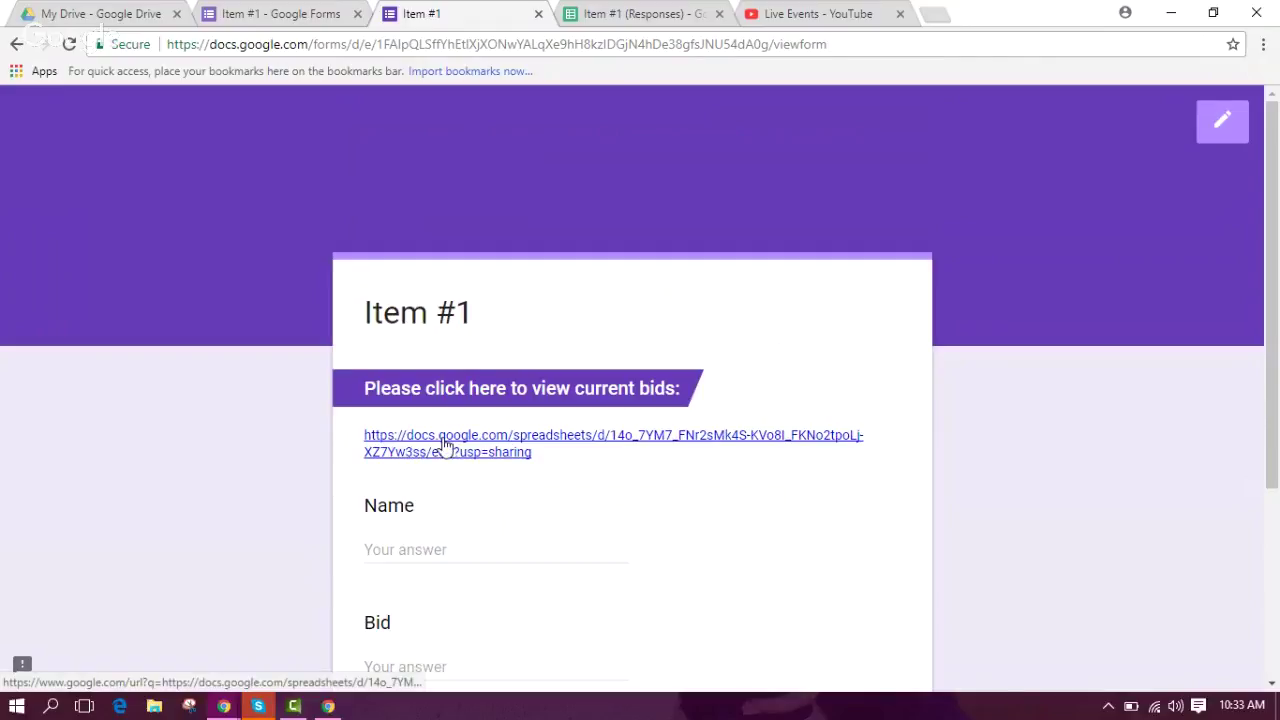
{"action": "left_click", "coordinate": [444, 443]}
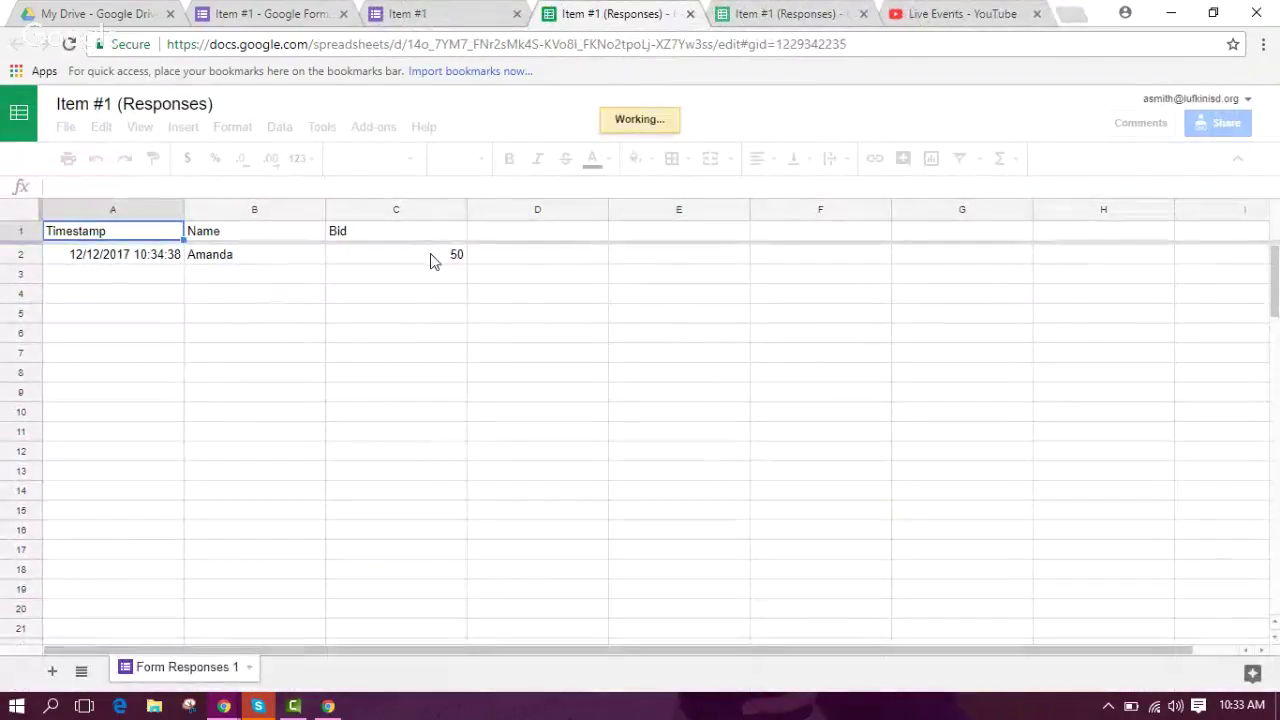
{"action": "left_click", "coordinate": [443, 12]}
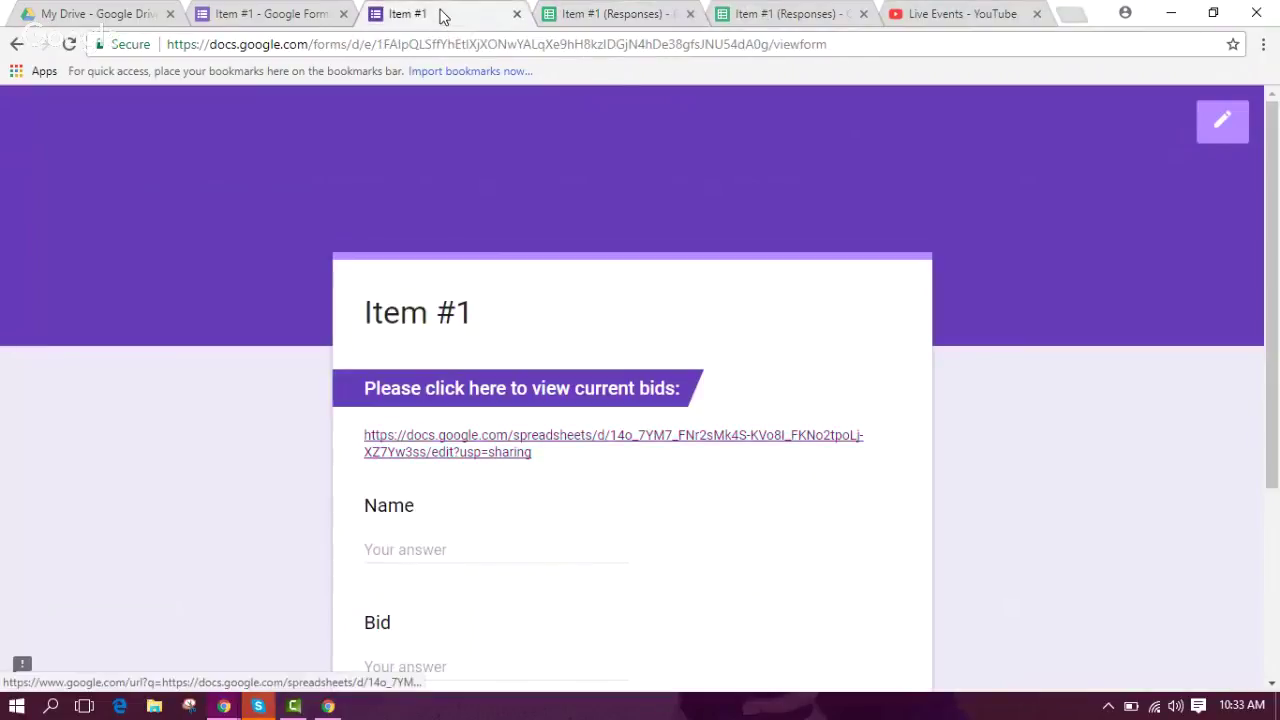
{"action": "scroll", "coordinate": [532, 540], "scroll_direction": "down", "scroll_amount": 3}
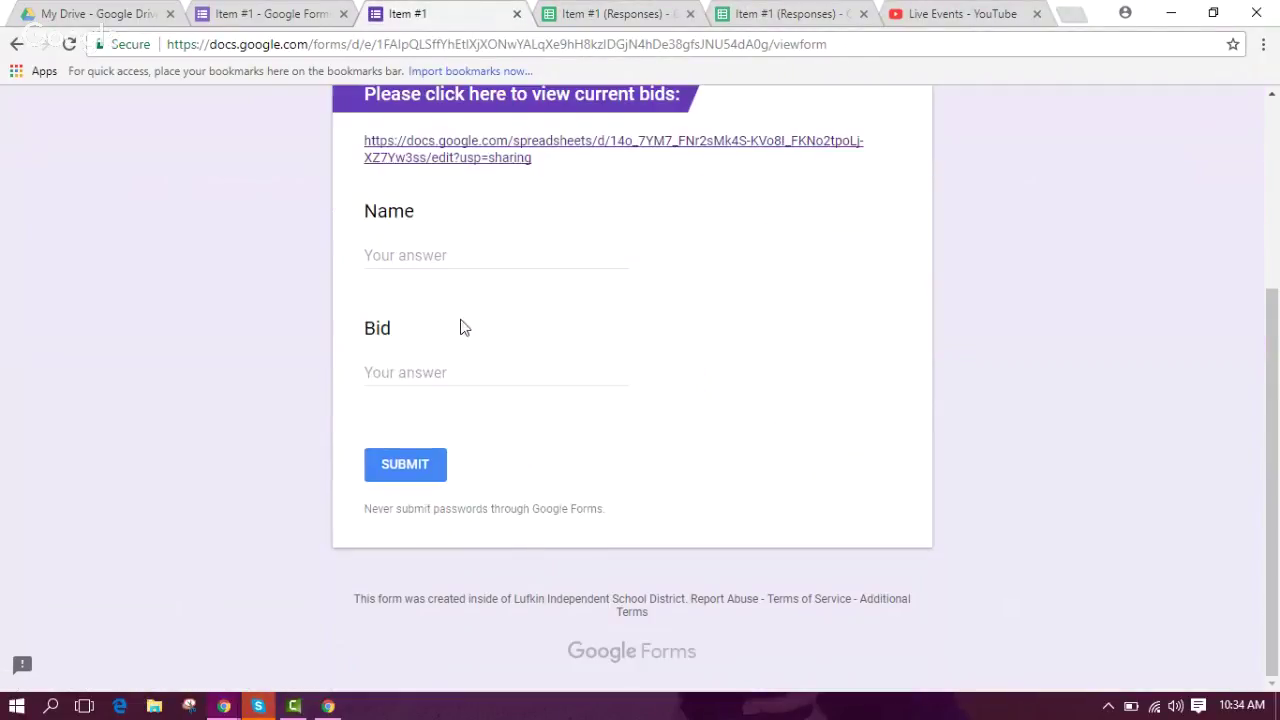
Fill in the second bidder's name, enter a bid of 60, and submit the response.
{"action": "left_click", "coordinate": [446, 259]}
{"action": "type", "text": "Sara"}
{"action": "left_click", "coordinate": [425, 385]}
{"action": "type", "text": "60"}
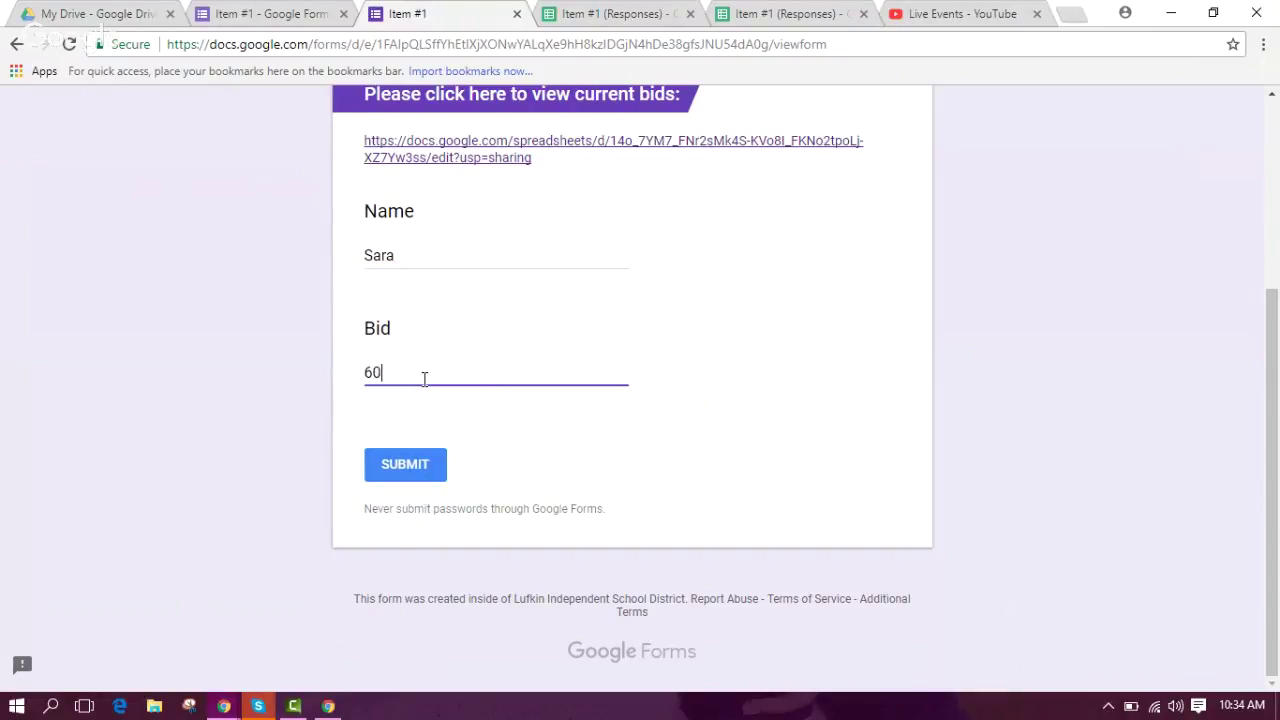
{"action": "left_click", "coordinate": [420, 470]}
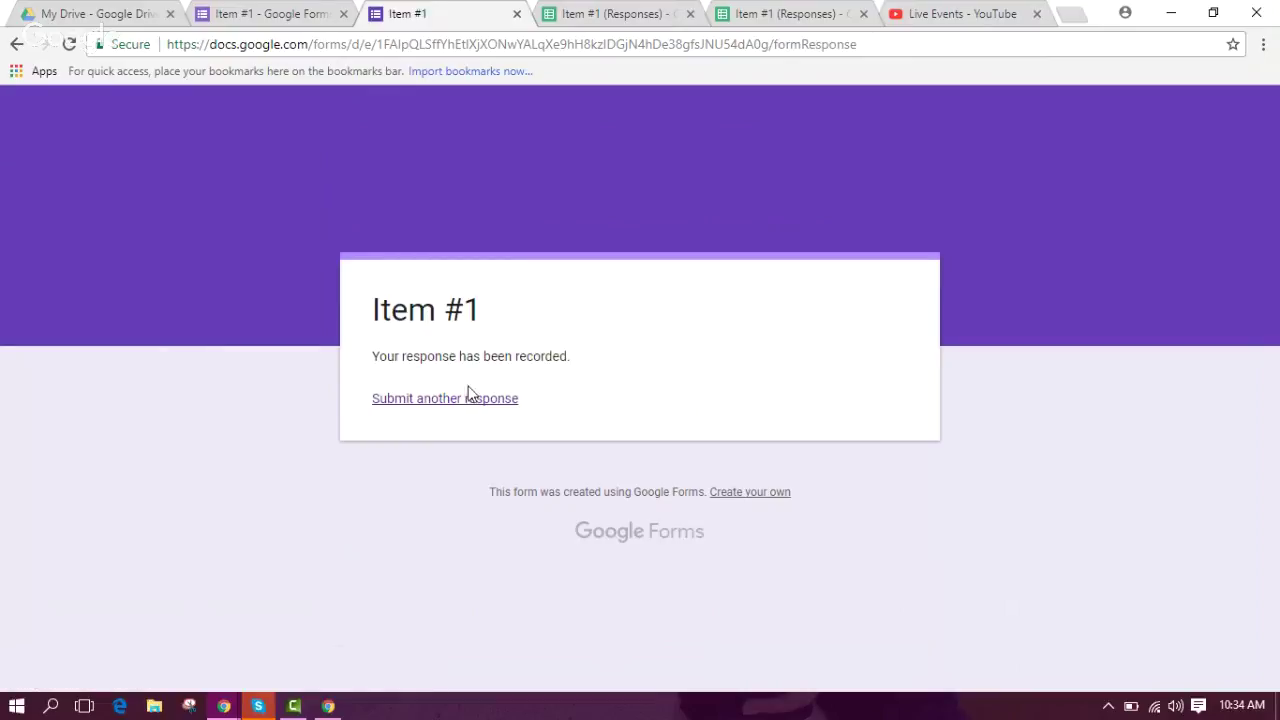
Start another response and view the updated bids through the form's spreadsheet link, closing a duplicate spreadsheet tab.
{"action": "left_click", "coordinate": [463, 398]}
{"action": "left_click", "coordinate": [451, 438]}
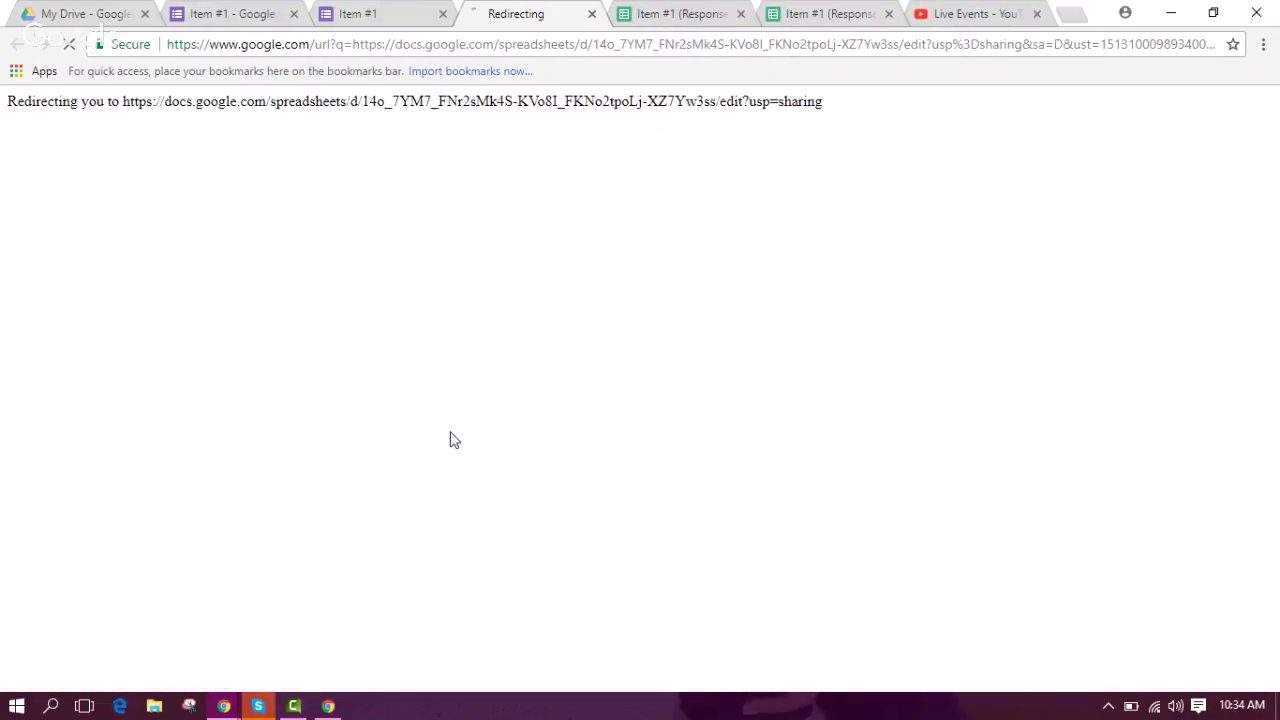
{"action": "left_click", "coordinate": [742, 15]}
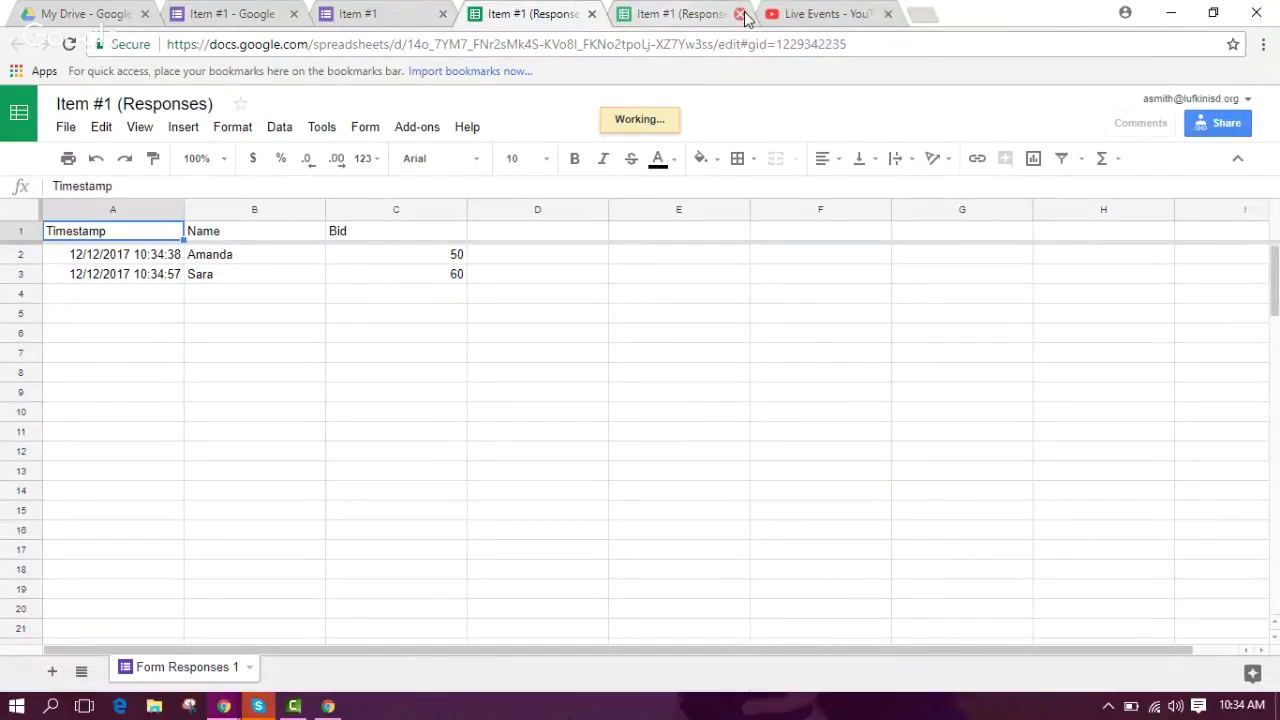
Close the remaining response spreadsheets and the live form, and return to the Item #1 form editor.
{"action": "left_click", "coordinate": [740, 14]}
{"action": "left_click", "coordinate": [592, 14]}
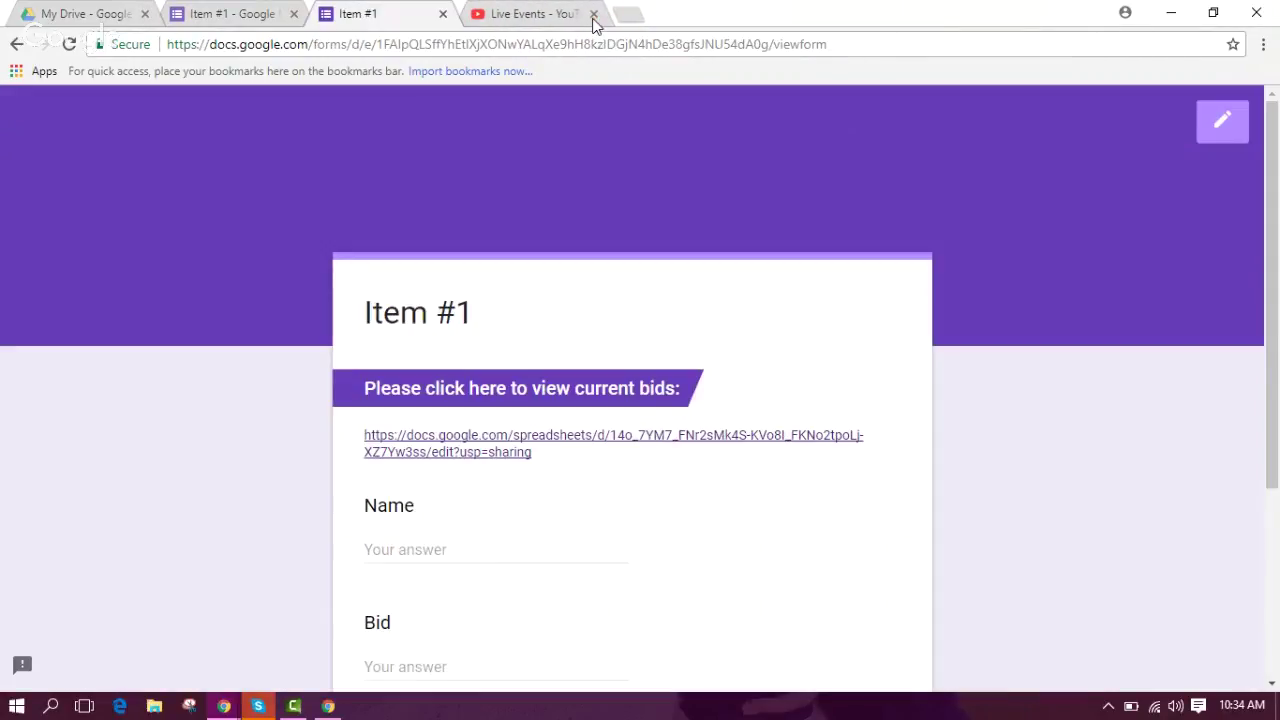
{"action": "left_click", "coordinate": [443, 14]}
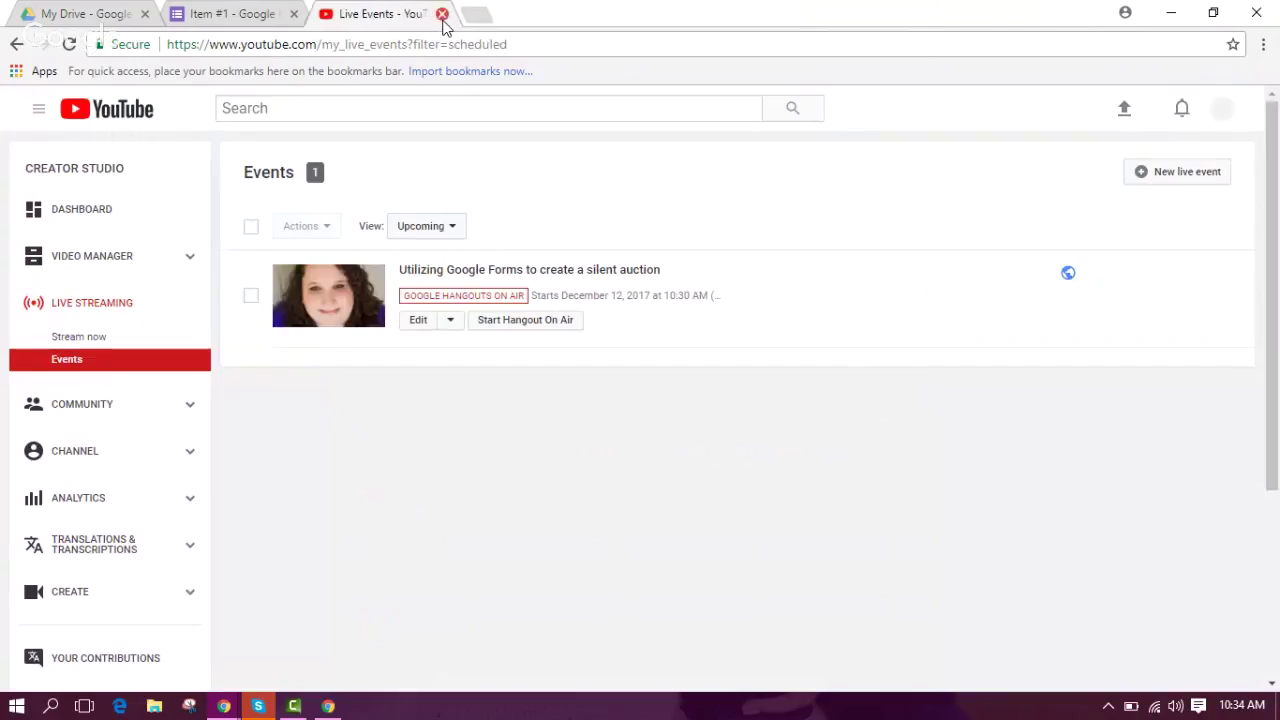
{"action": "left_click", "coordinate": [272, 16]}
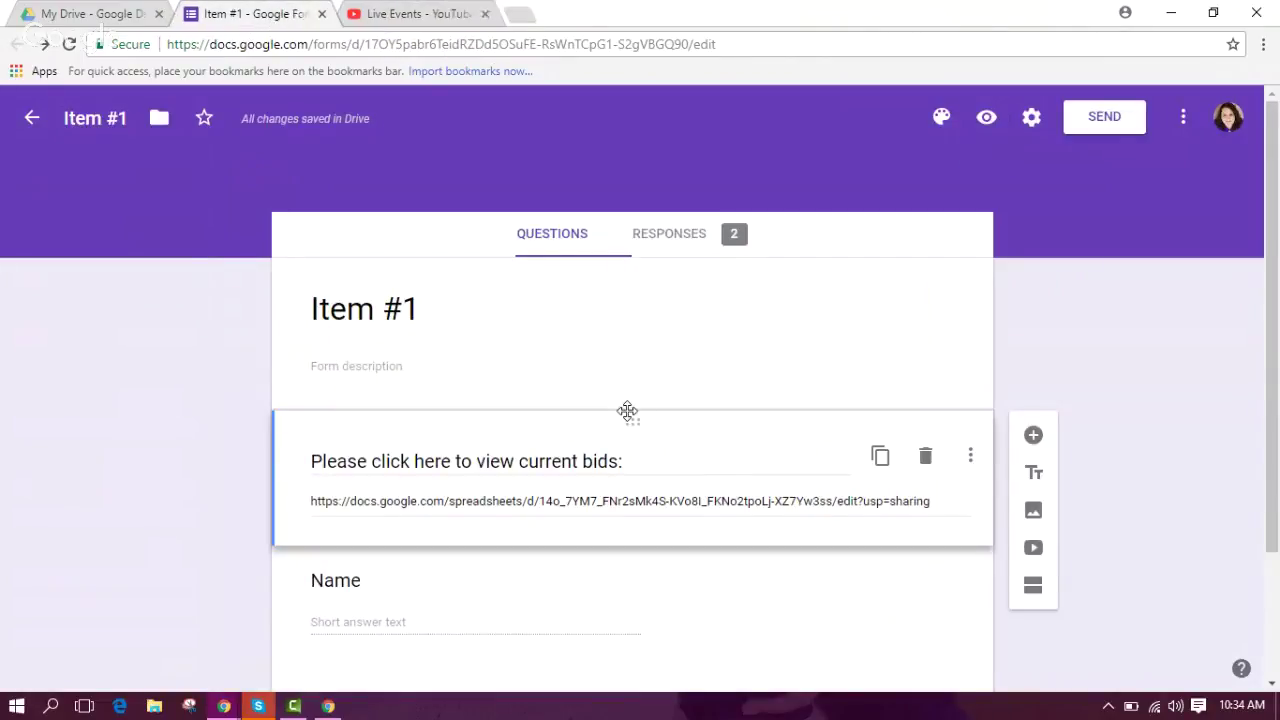
Insert the image IMG_2740.jpg from Google Drive below the current-bids link block.
{"action": "scroll", "coordinate": [627, 411], "scroll_direction": "down", "scroll_amount": 3}
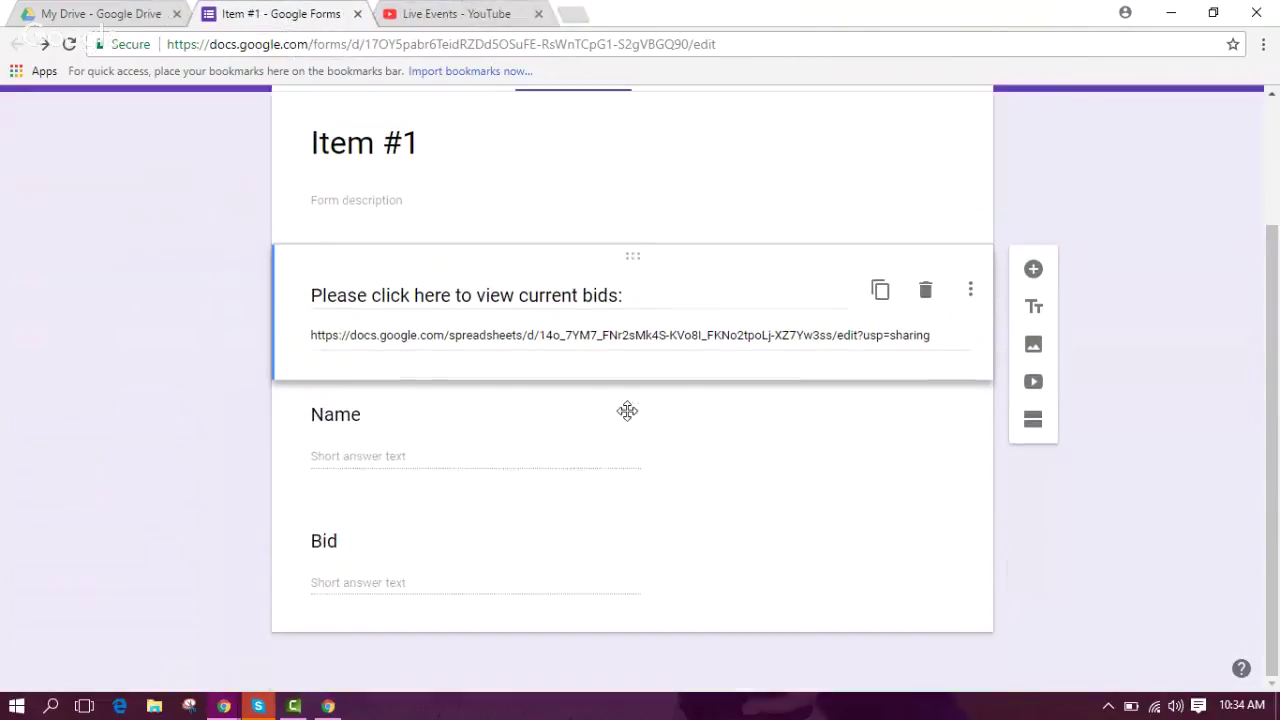
{"action": "left_click", "coordinate": [1034, 345]}
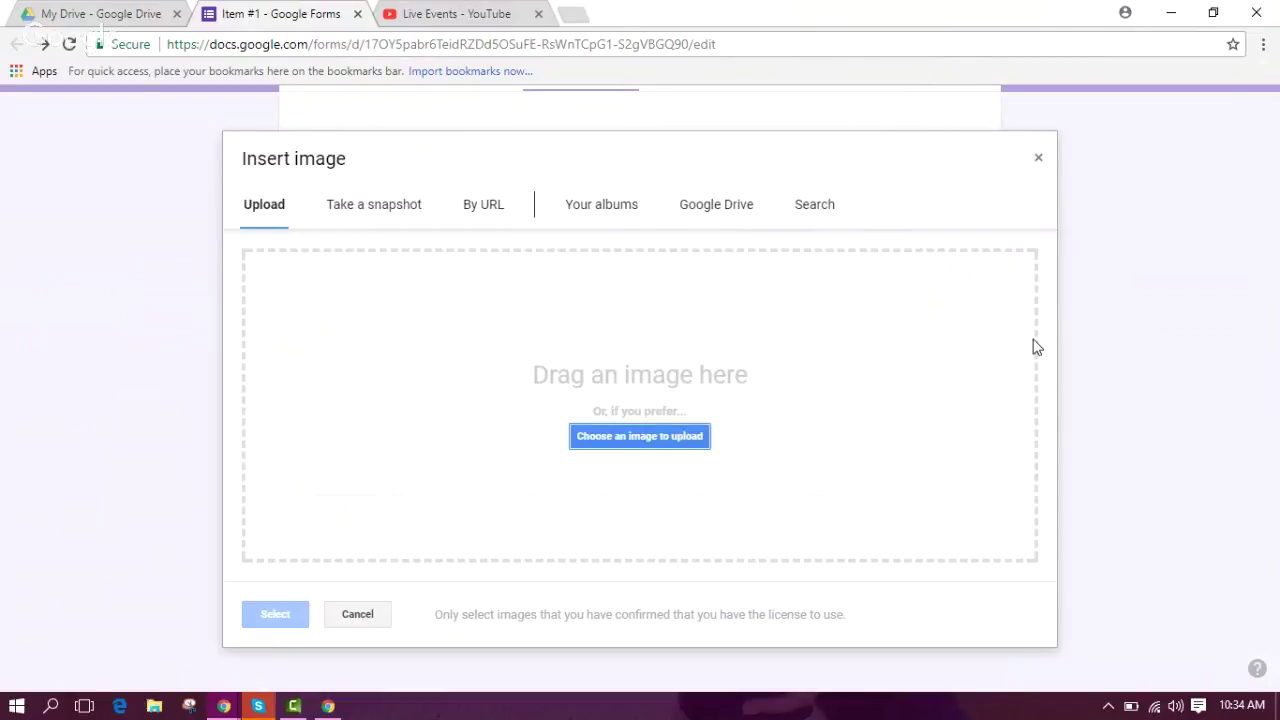
{"action": "left_click", "coordinate": [712, 207]}
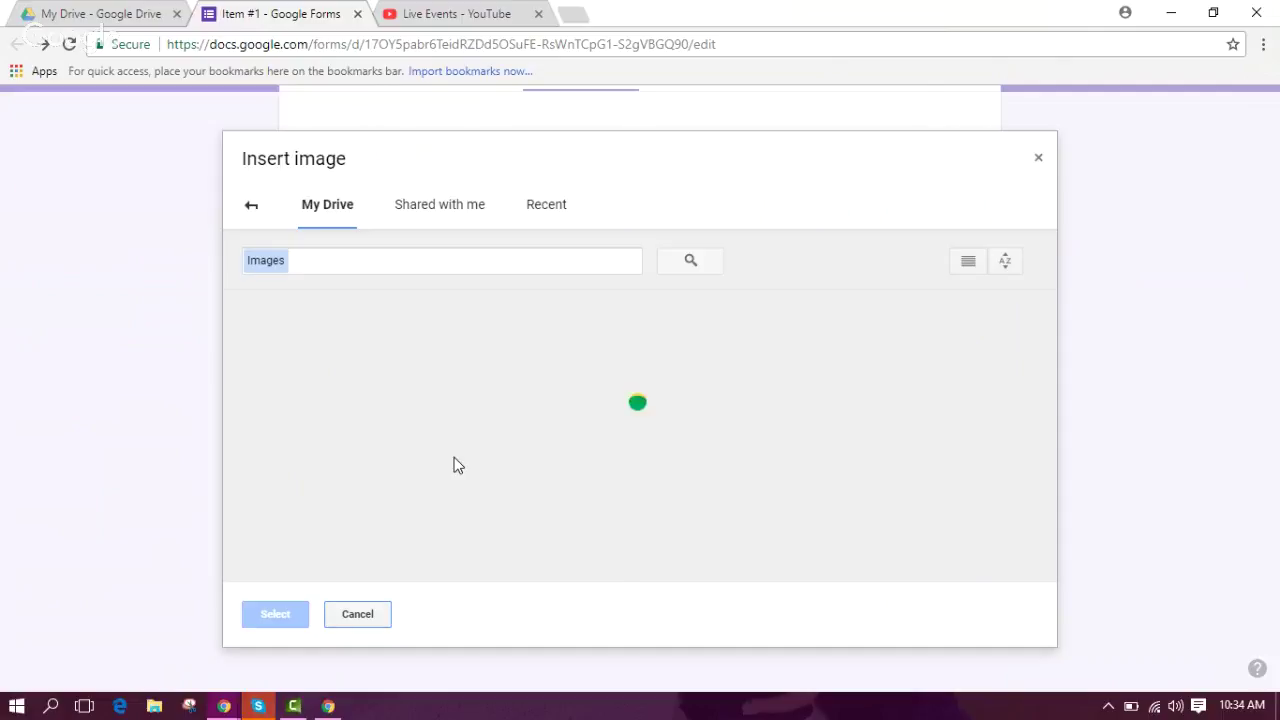
{"action": "scroll", "coordinate": [455, 465], "scroll_direction": "down", "scroll_amount": 5}
{"action": "left_click", "coordinate": [266, 492]}
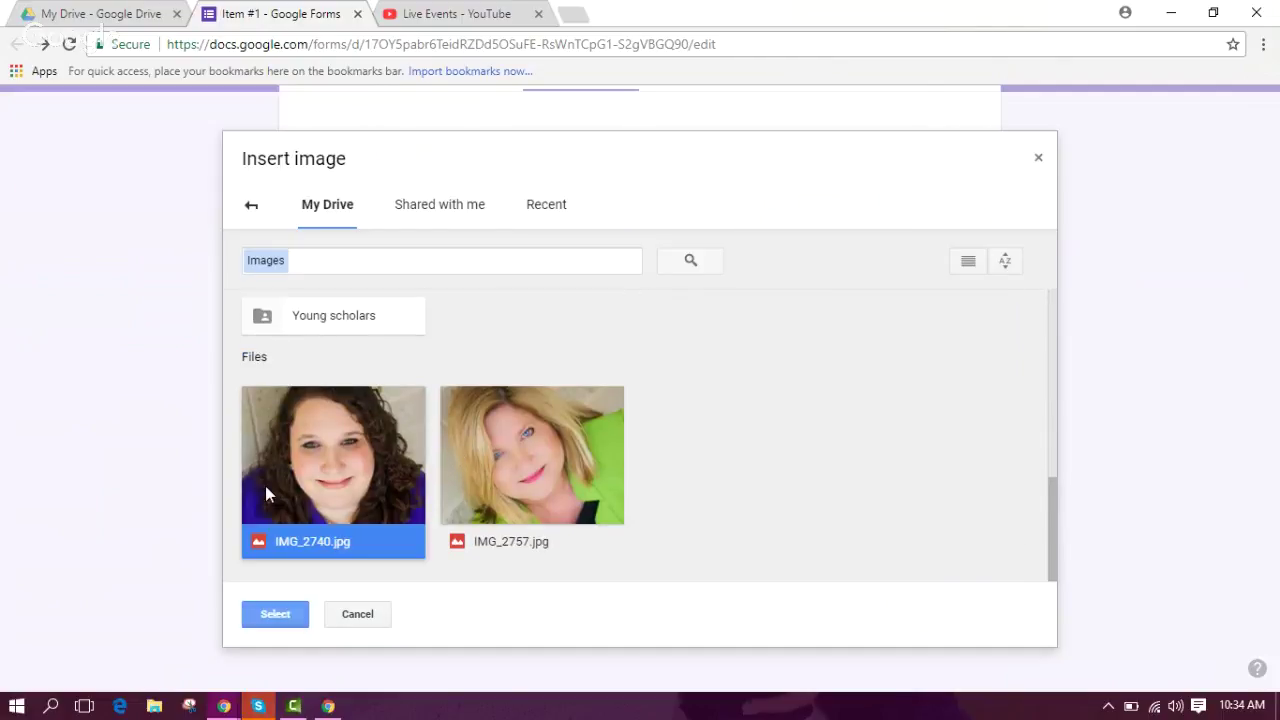
{"action": "left_click", "coordinate": [276, 618]}
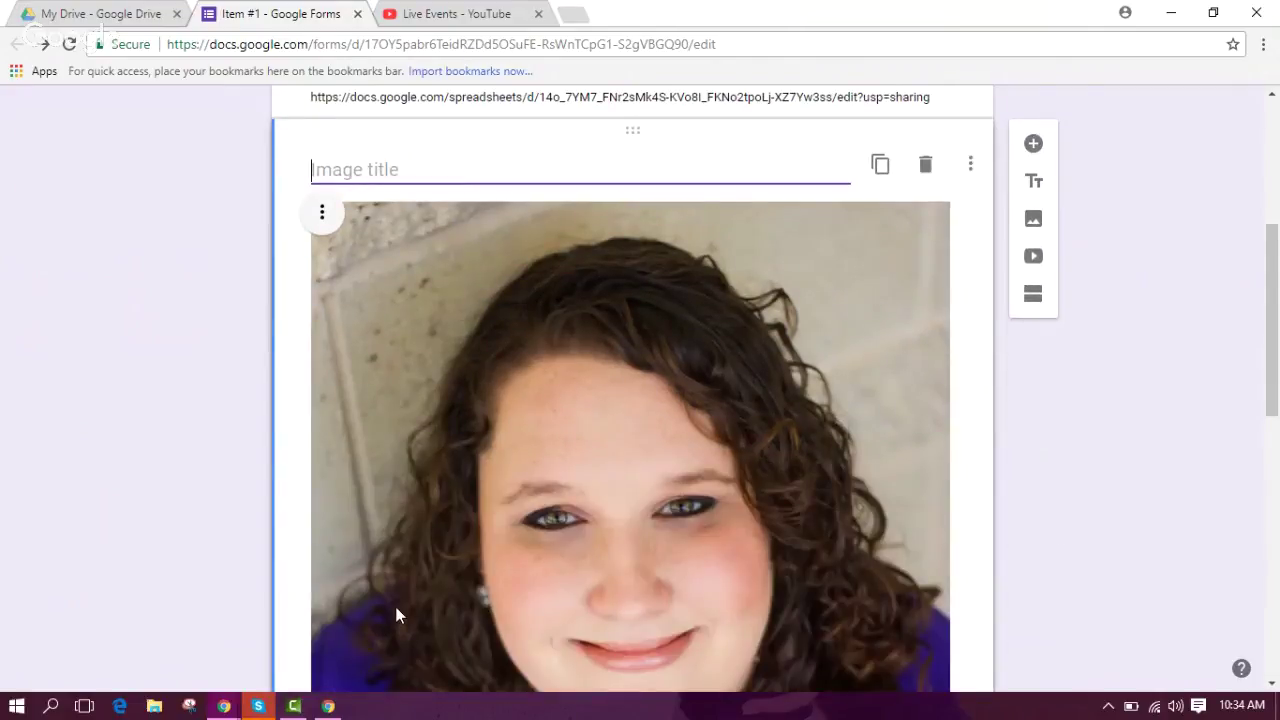
Shrink the inserted photo proportionally to about two-fifths of its original width.
{"action": "scroll", "coordinate": [396, 615], "scroll_direction": "down", "scroll_amount": 5}
{"action": "left_click", "coordinate": [385, 540]}
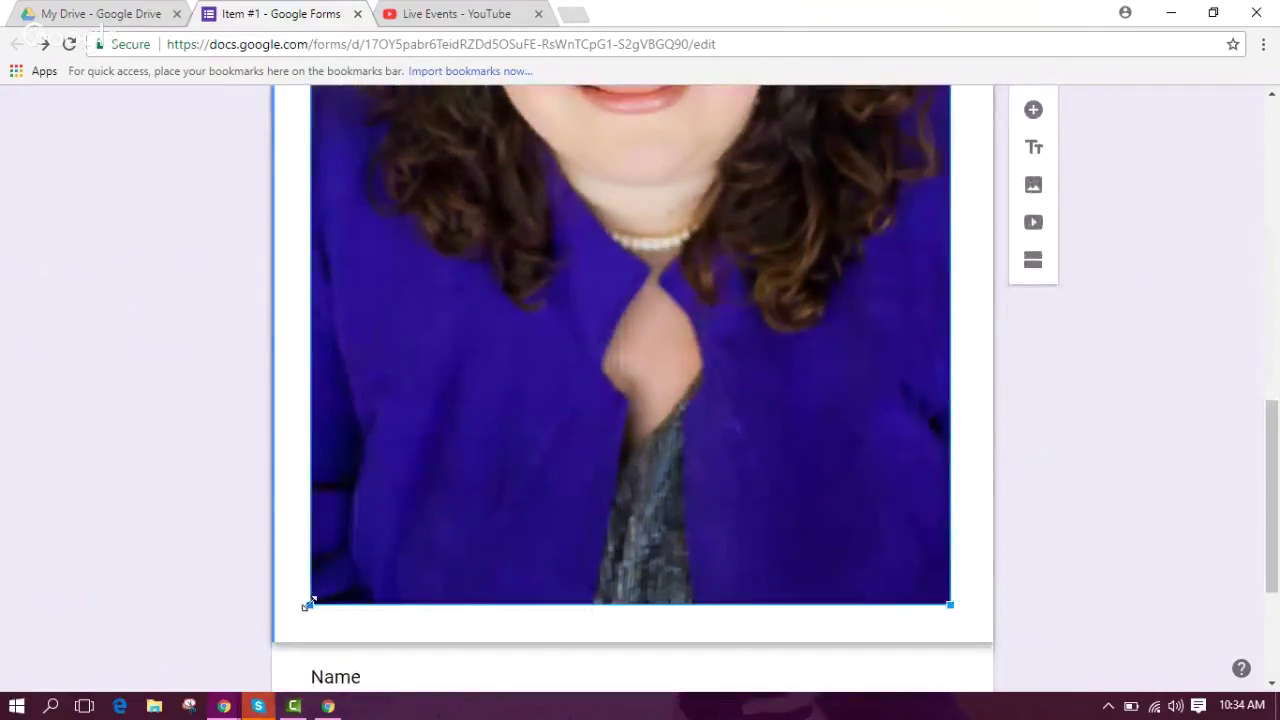
{"action": "left_click_drag", "start_coordinate": [308, 604], "coordinate": [593, 133]}
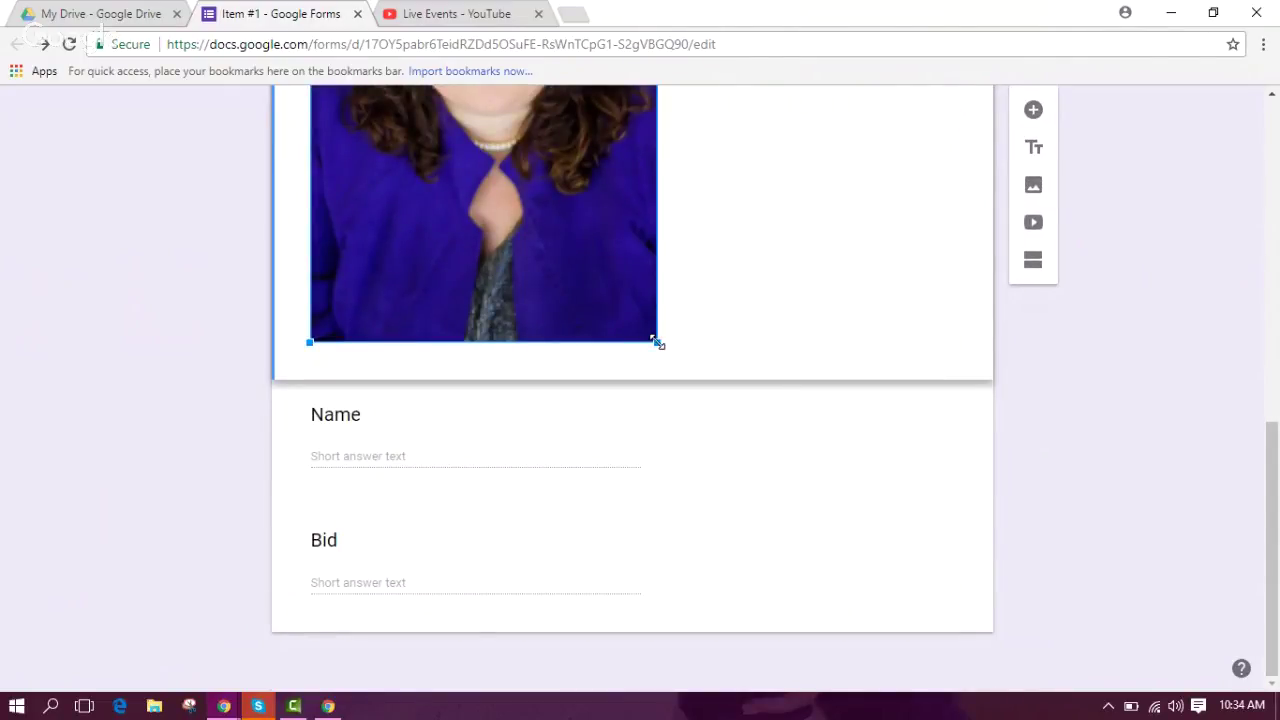
{"action": "left_click_drag", "start_coordinate": [658, 342], "coordinate": [531, 210]}
{"action": "scroll", "coordinate": [531, 210], "scroll_direction": "up", "scroll_amount": 4}
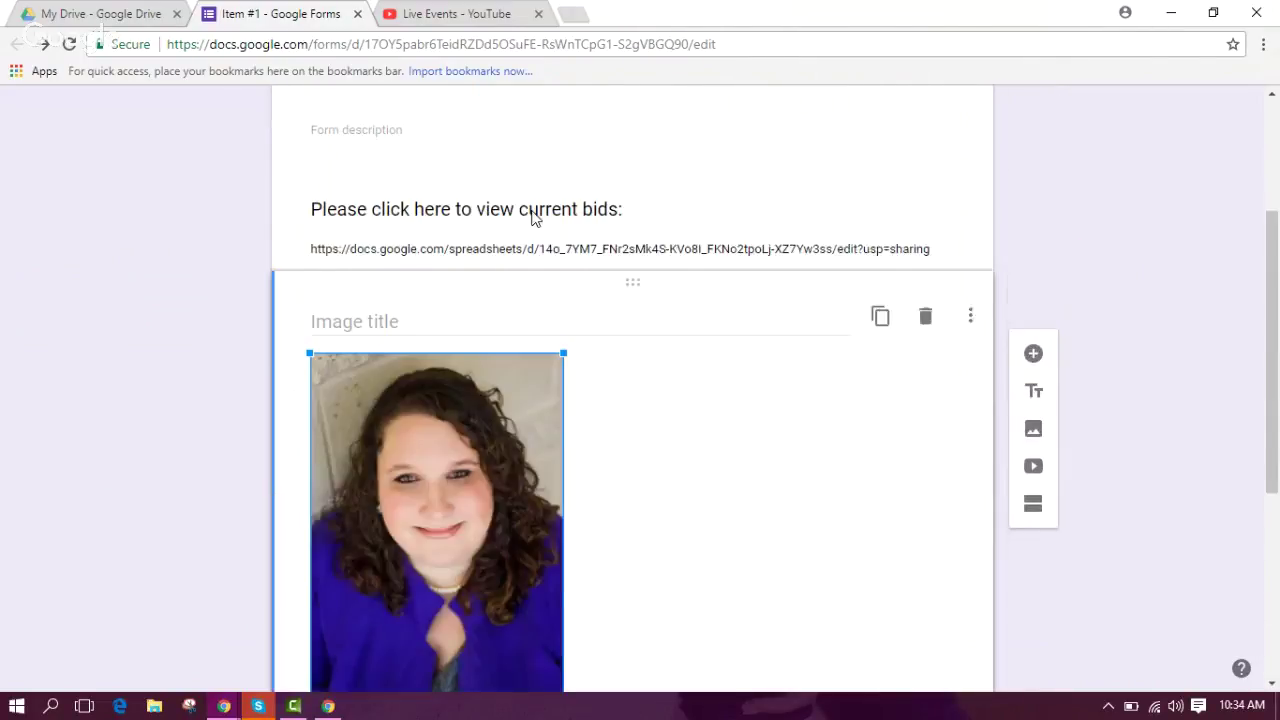
{"action": "scroll", "coordinate": [533, 210], "scroll_direction": "up", "scroll_amount": 1}
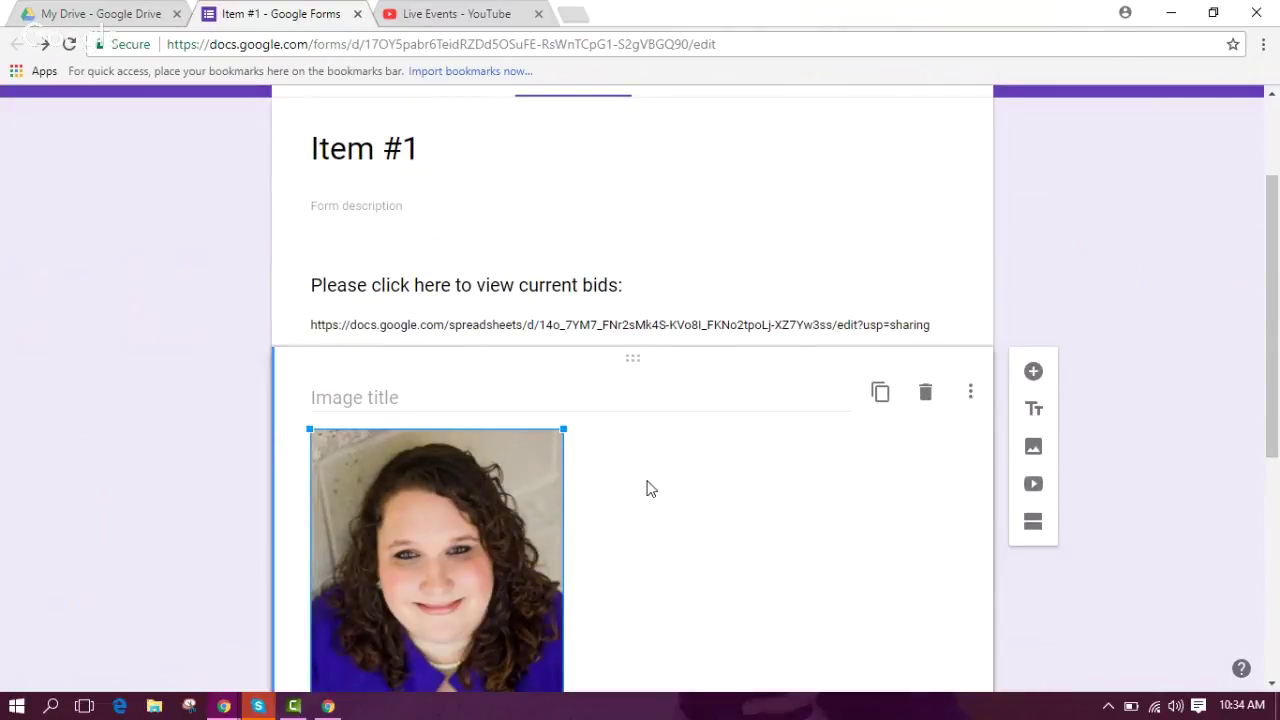
Give the inserted photo the placeholder title "askdfhk" and return to the start of the form.
{"action": "scroll", "coordinate": [657, 489], "scroll_direction": "down", "scroll_amount": 3}
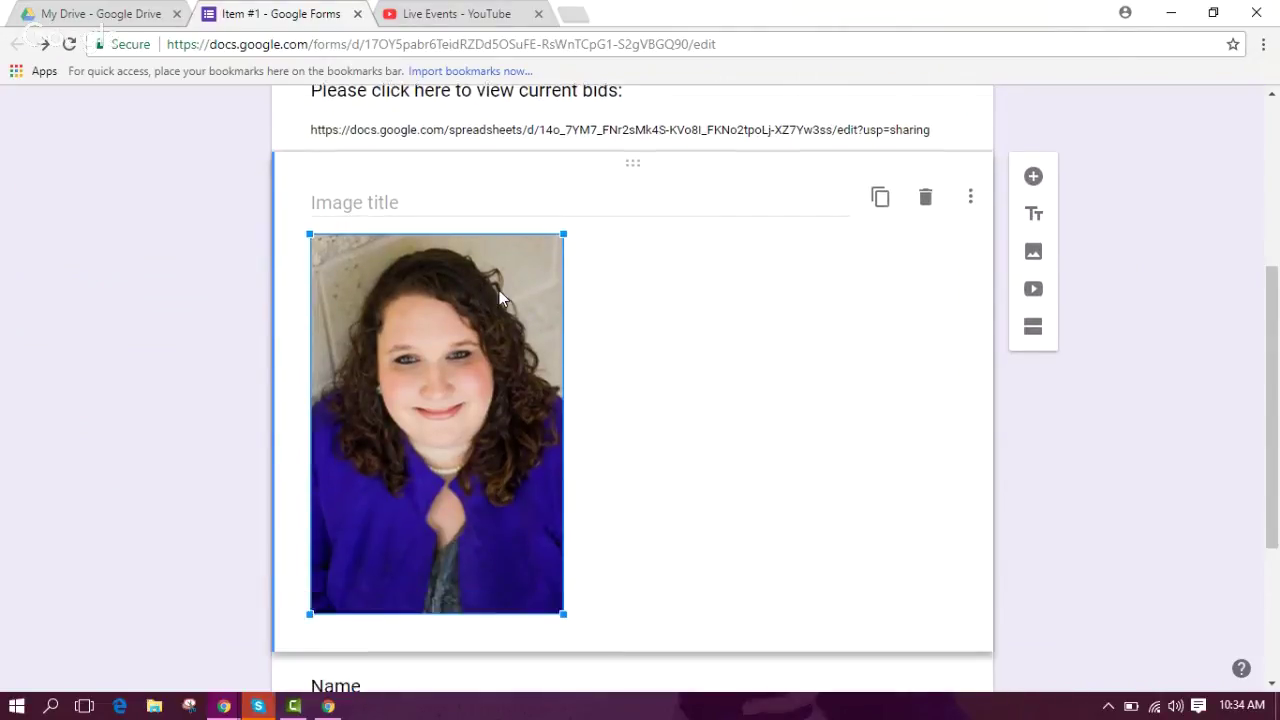
{"action": "left_click", "coordinate": [409, 190]}
{"action": "type", "text": "askdfhk"}
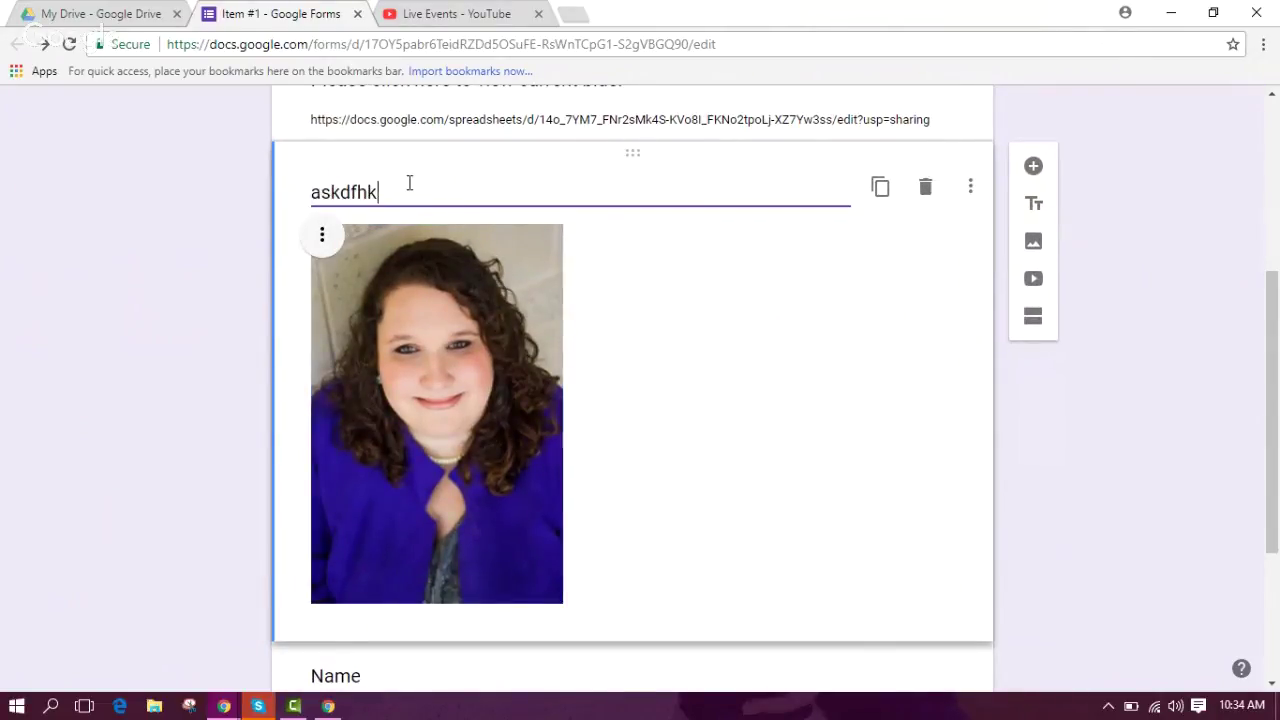
{"action": "scroll", "coordinate": [620, 417], "scroll_direction": "down", "scroll_amount": 3}
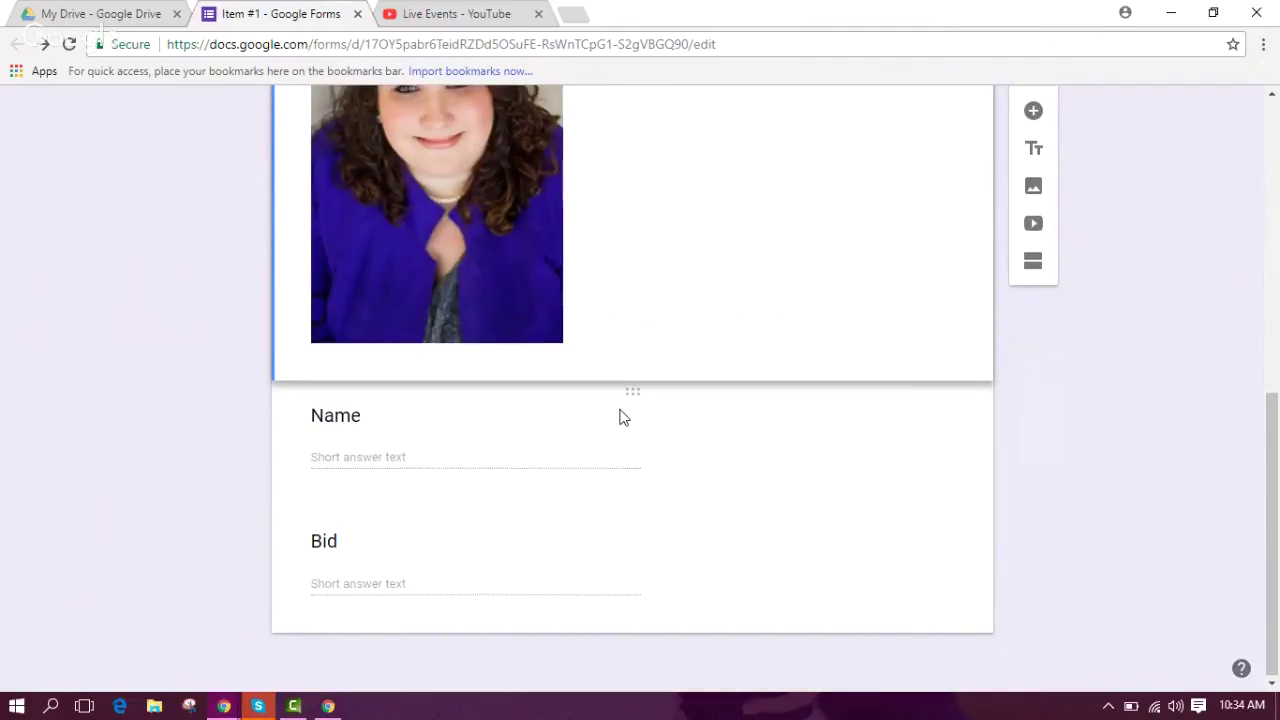
{"action": "scroll", "coordinate": [620, 417], "scroll_direction": "up", "scroll_amount": 6}
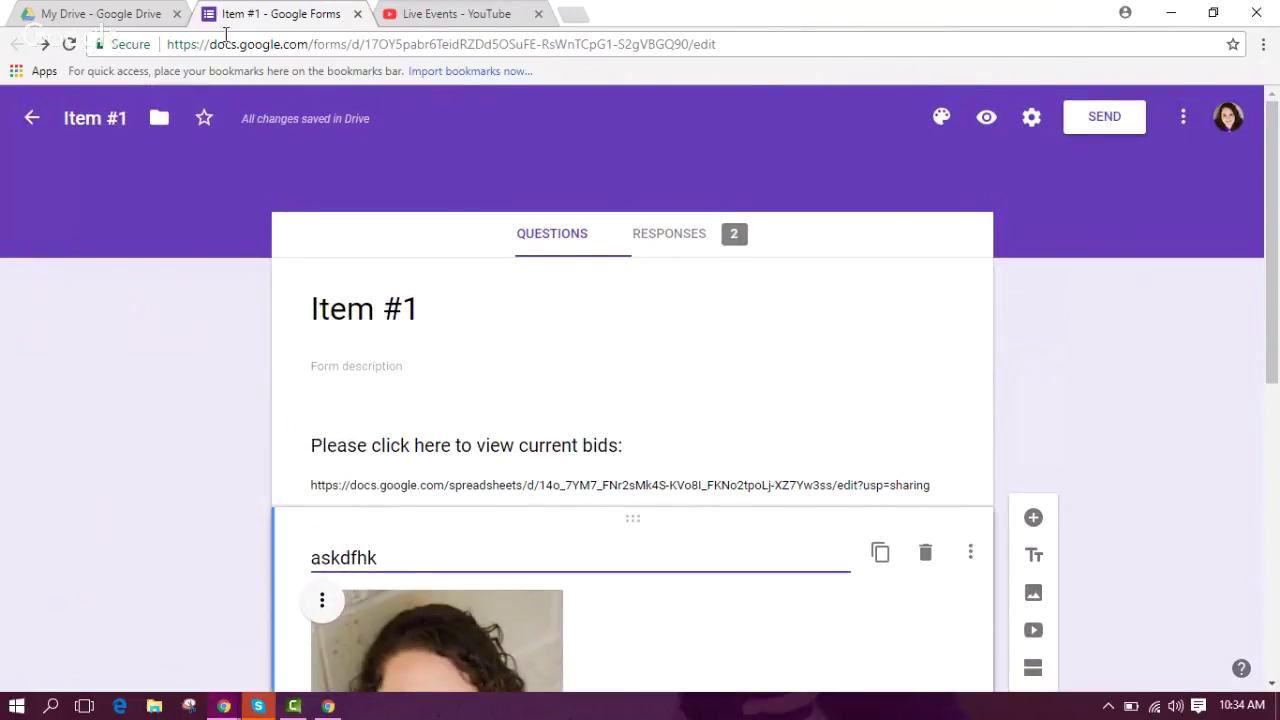
Open the finished "Item #2 Luther Panther Washer Boards" form from Google Drive and preview it.
{"action": "left_click", "coordinate": [108, 14]}
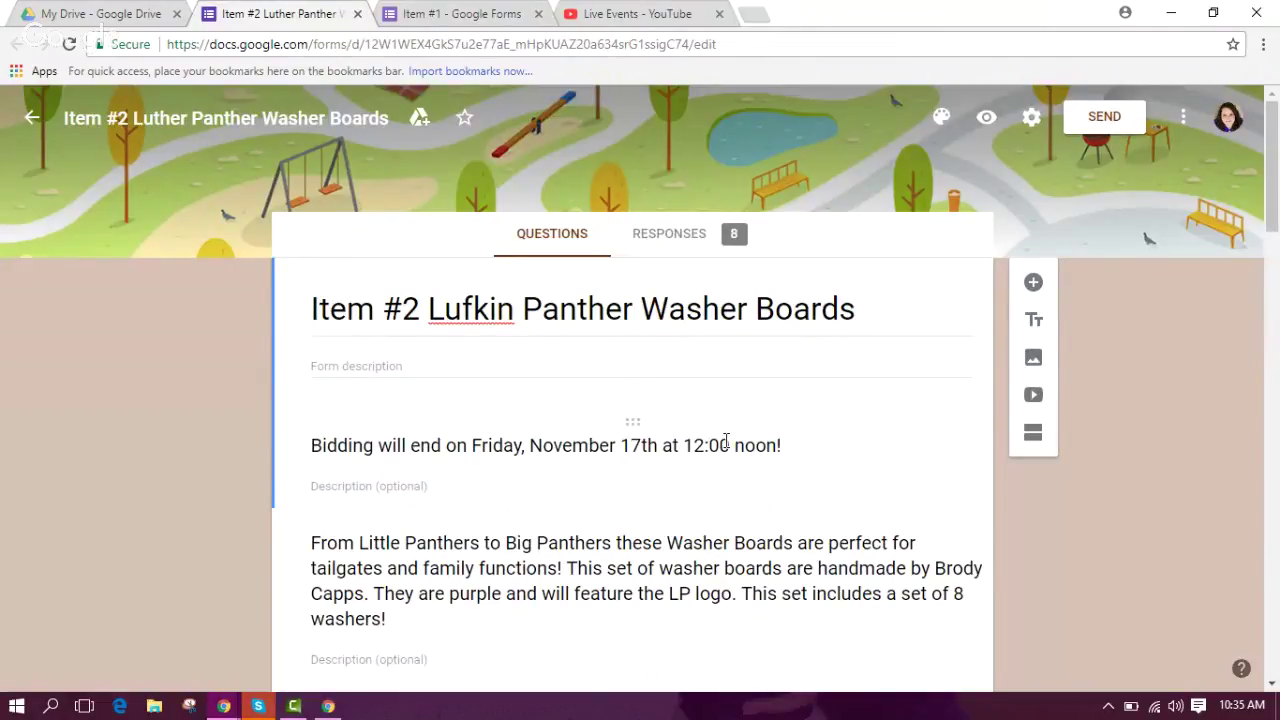
{"action": "scroll", "coordinate": [726, 441], "scroll_direction": "down", "scroll_amount": 1}
{"action": "scroll", "coordinate": [728, 445], "scroll_direction": "up", "scroll_amount": 1}
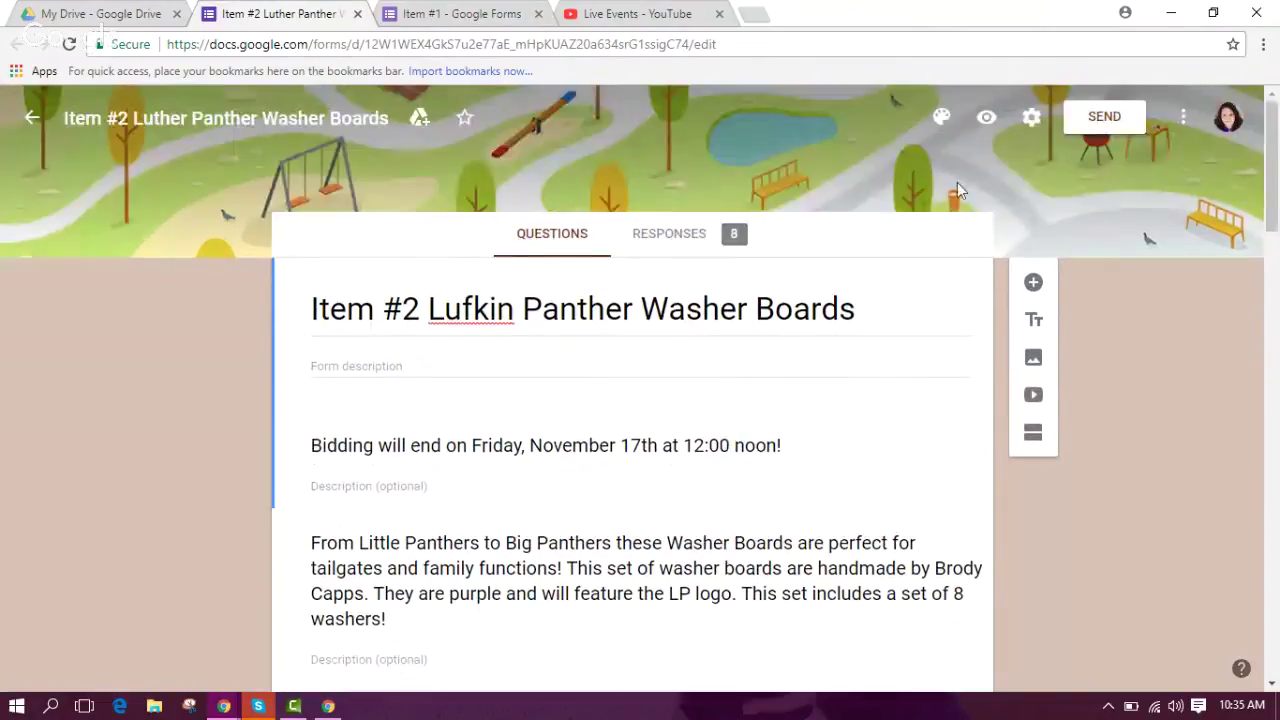
{"action": "left_click", "coordinate": [988, 119]}
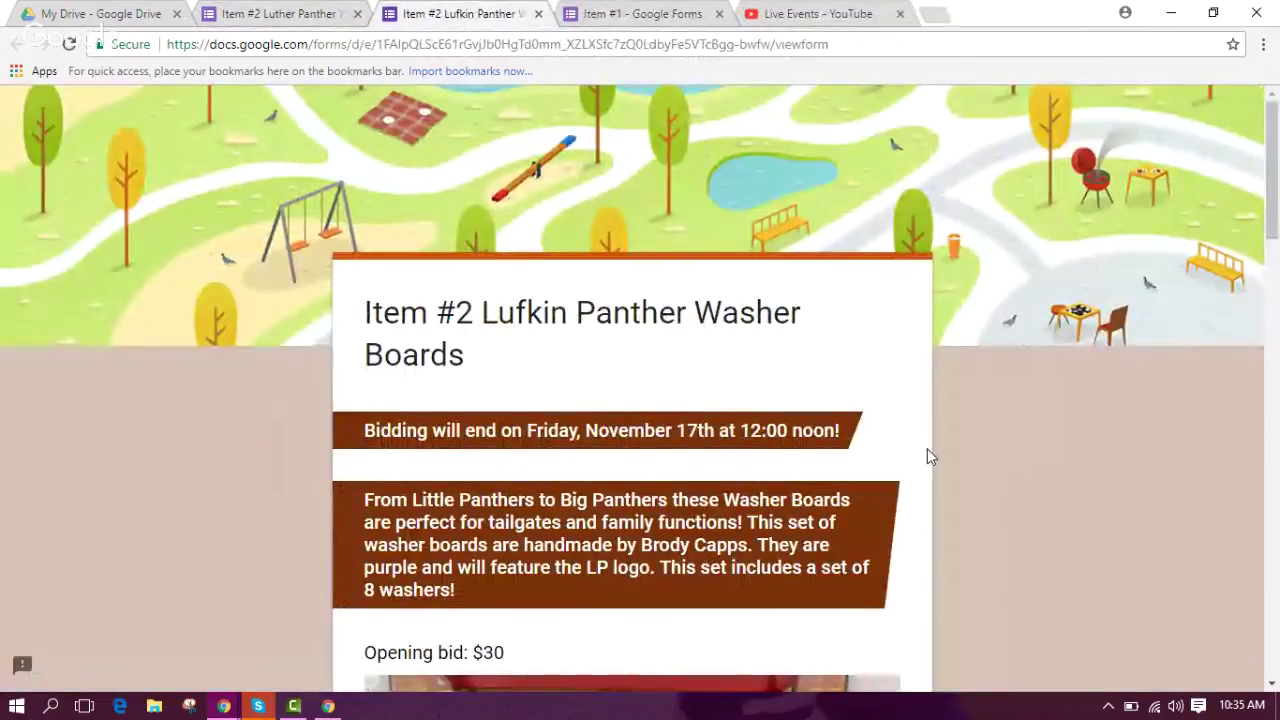
Examine the Item #2 preview's bidding deadline, description, opening bid, photos, bid questions, current-bids link, and bidder registration note.
{"action": "scroll", "coordinate": [927, 449], "scroll_direction": "down", "scroll_amount": 2}
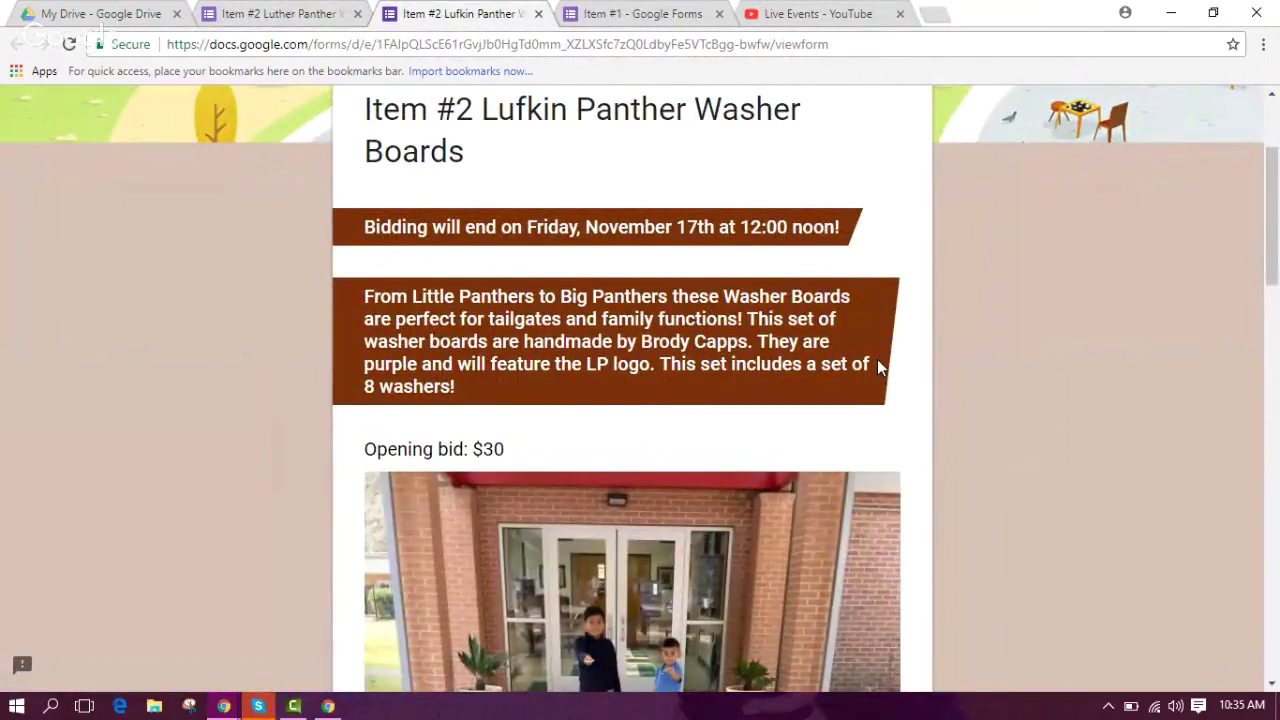
{"action": "scroll", "coordinate": [877, 366], "scroll_direction": "down", "scroll_amount": 10}
{"action": "scroll", "coordinate": [686, 316], "scroll_direction": "up", "scroll_amount": 3}
{"action": "scroll", "coordinate": [685, 311], "scroll_direction": "up", "scroll_amount": 6}
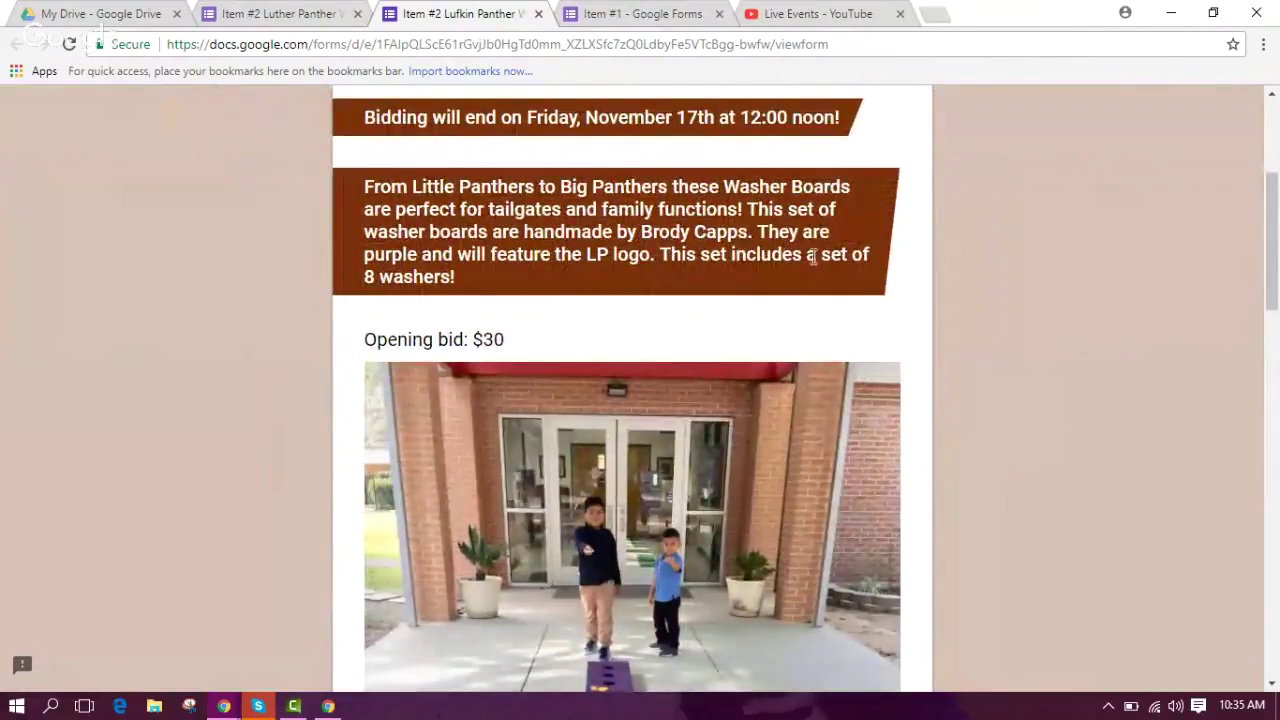
{"action": "scroll", "coordinate": [924, 373], "scroll_direction": "down", "scroll_amount": 2}
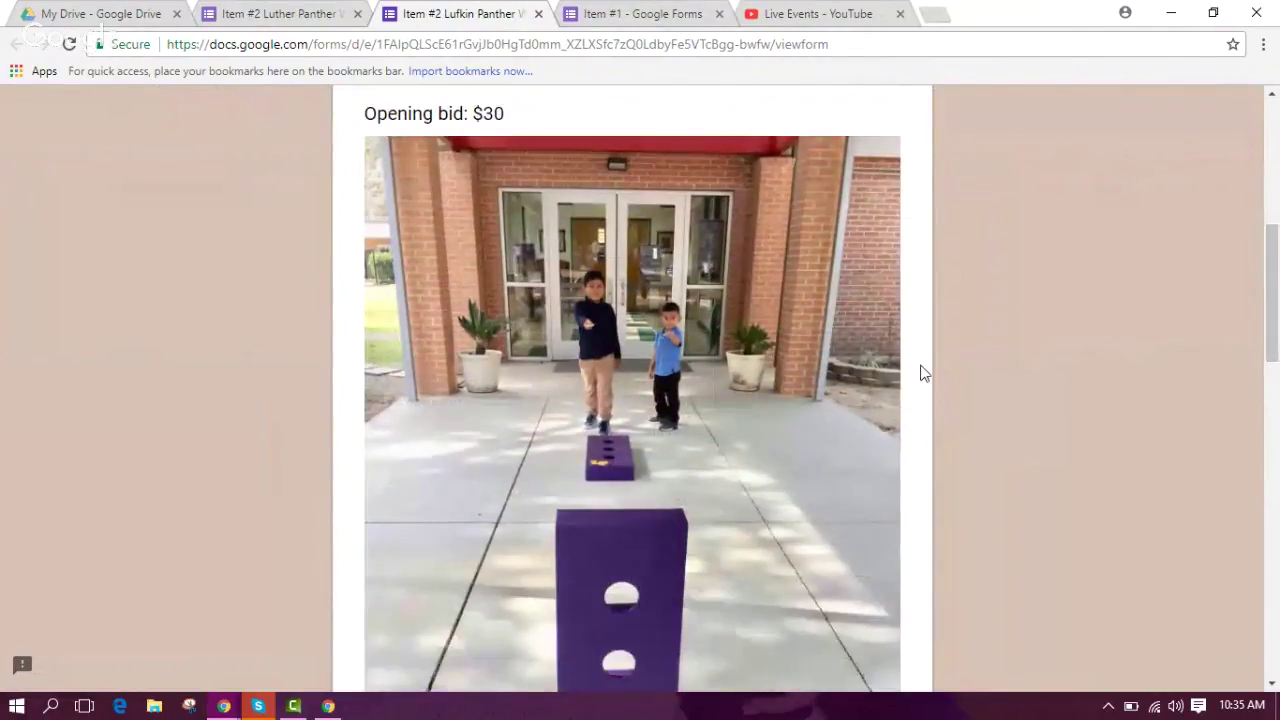
{"action": "scroll", "coordinate": [924, 373], "scroll_direction": "down", "scroll_amount": 7}
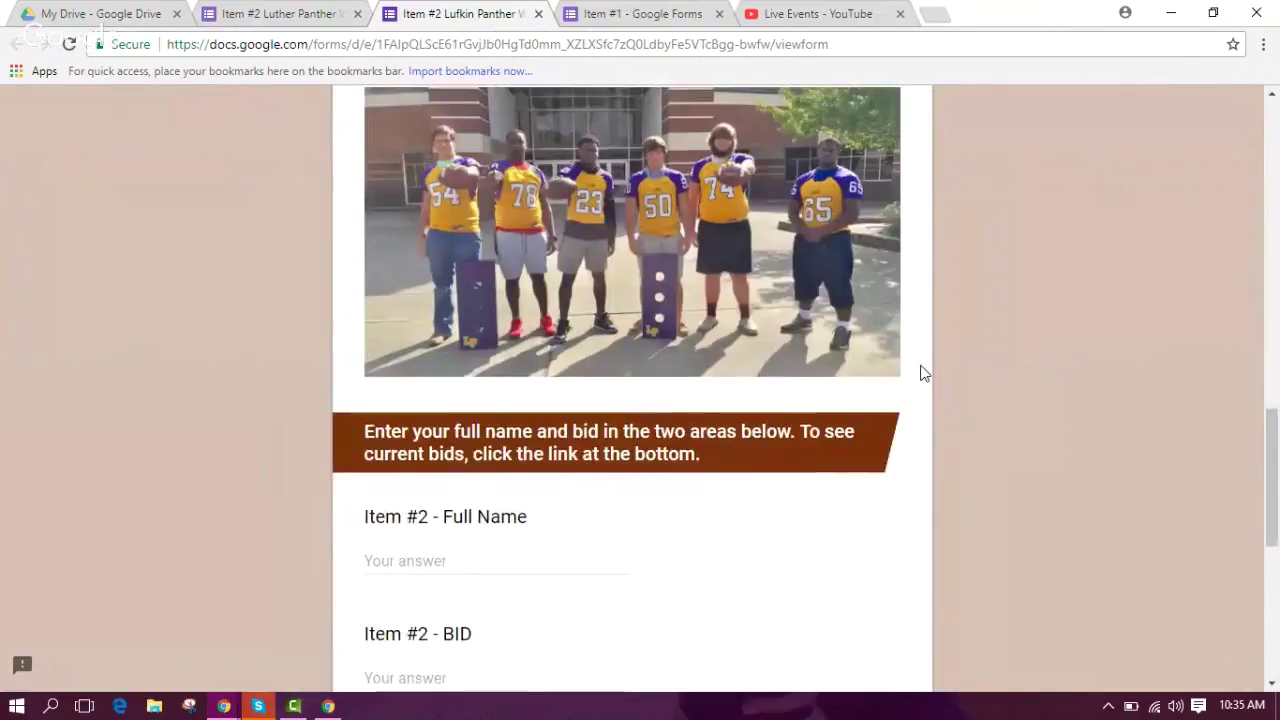
{"action": "scroll", "coordinate": [924, 373], "scroll_direction": "down", "scroll_amount": 3}
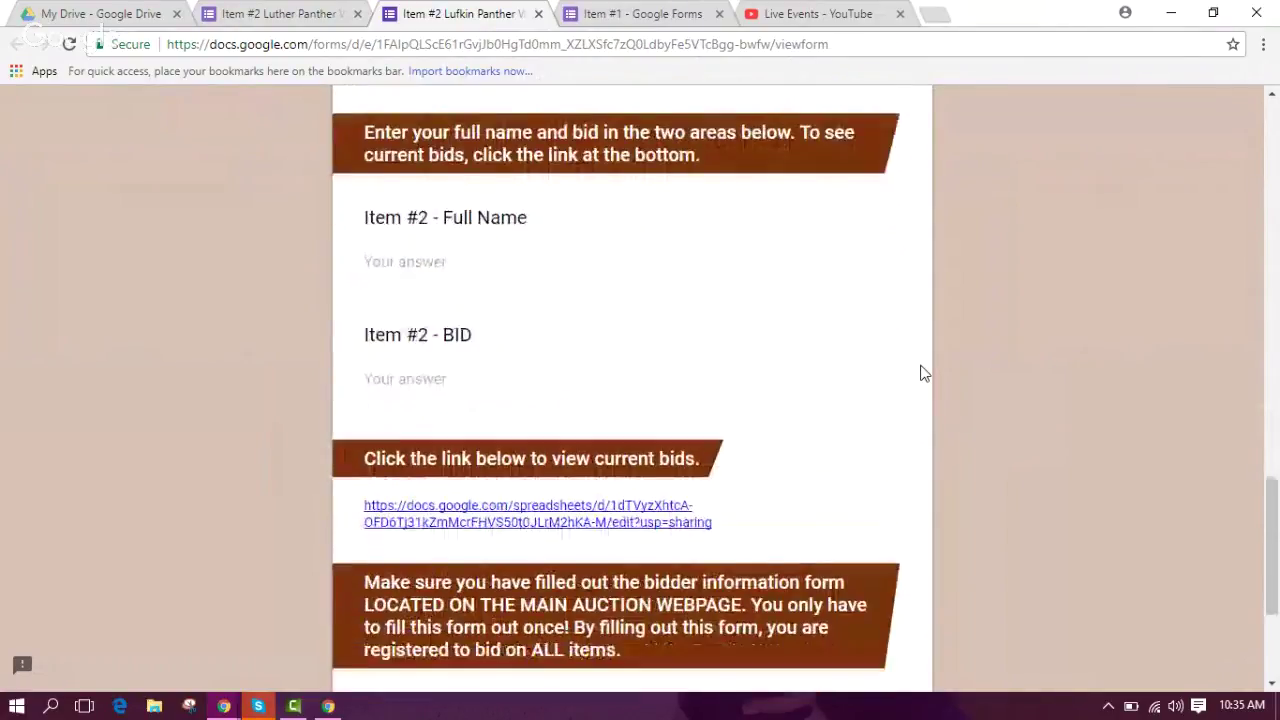
{"action": "scroll", "coordinate": [922, 372], "scroll_direction": "down", "scroll_amount": 1}
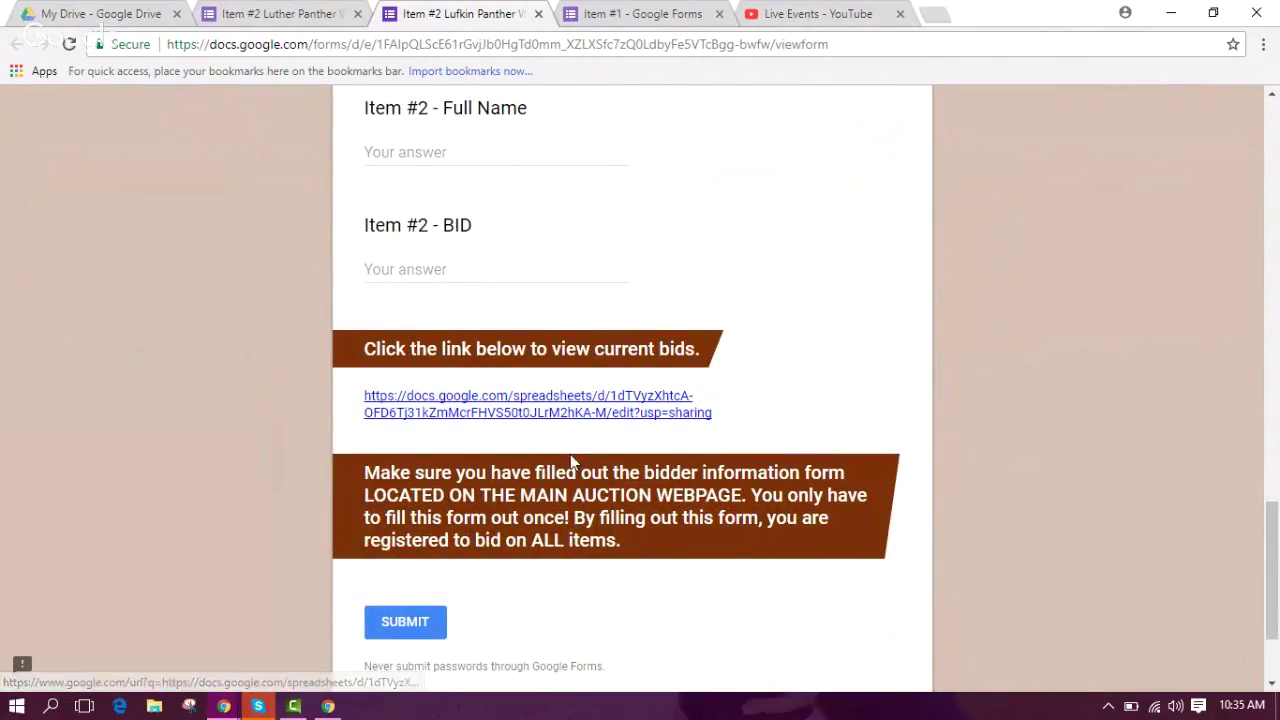
{"action": "scroll", "coordinate": [584, 515], "scroll_direction": "down", "scroll_amount": 1}
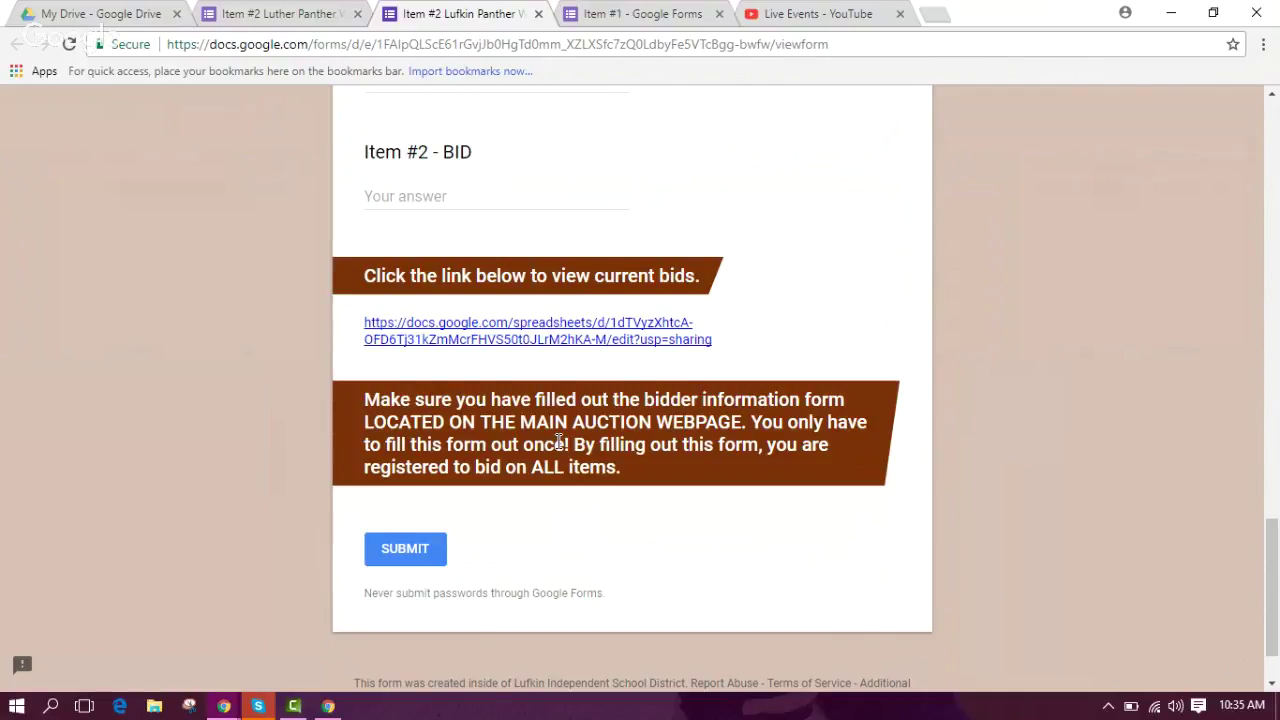
{"action": "scroll", "coordinate": [559, 441], "scroll_direction": "up", "scroll_amount": 1}
{"action": "scroll", "coordinate": [557, 441], "scroll_direction": "up", "scroll_amount": 10}
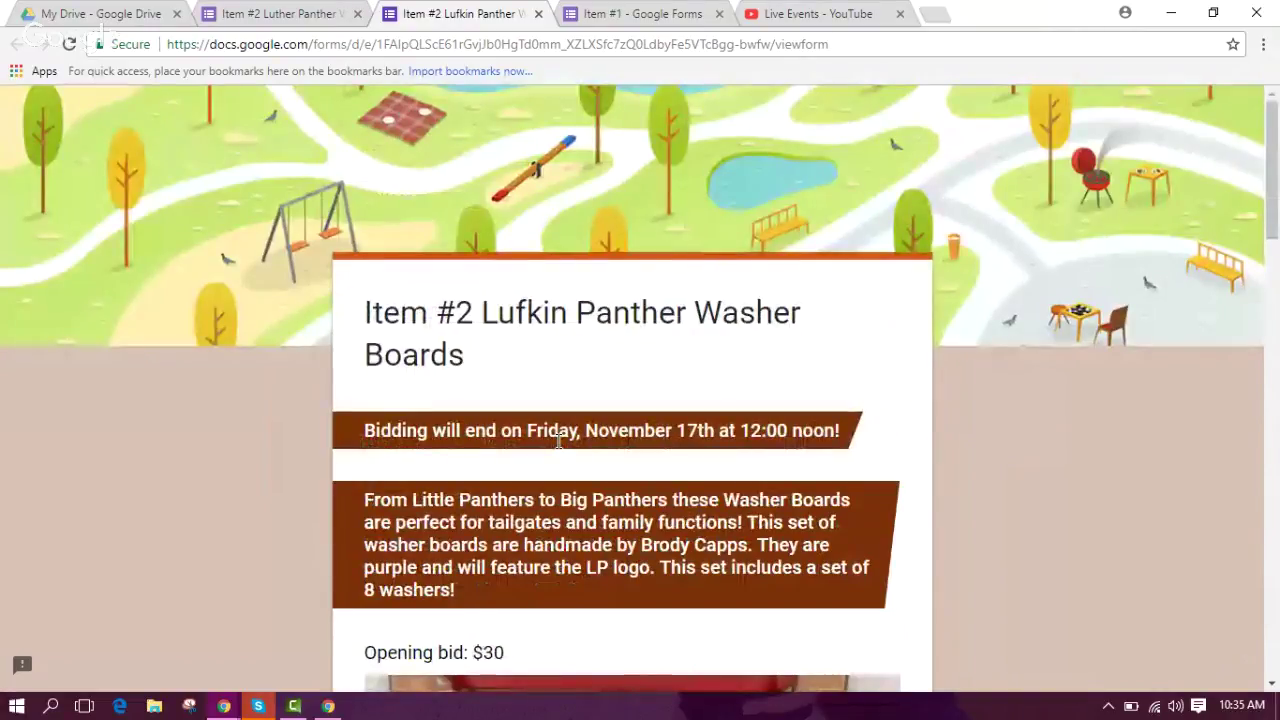
Return to the Item #2 form editor and look over how its text and image blocks are laid out.
{"action": "left_click", "coordinate": [283, 16]}
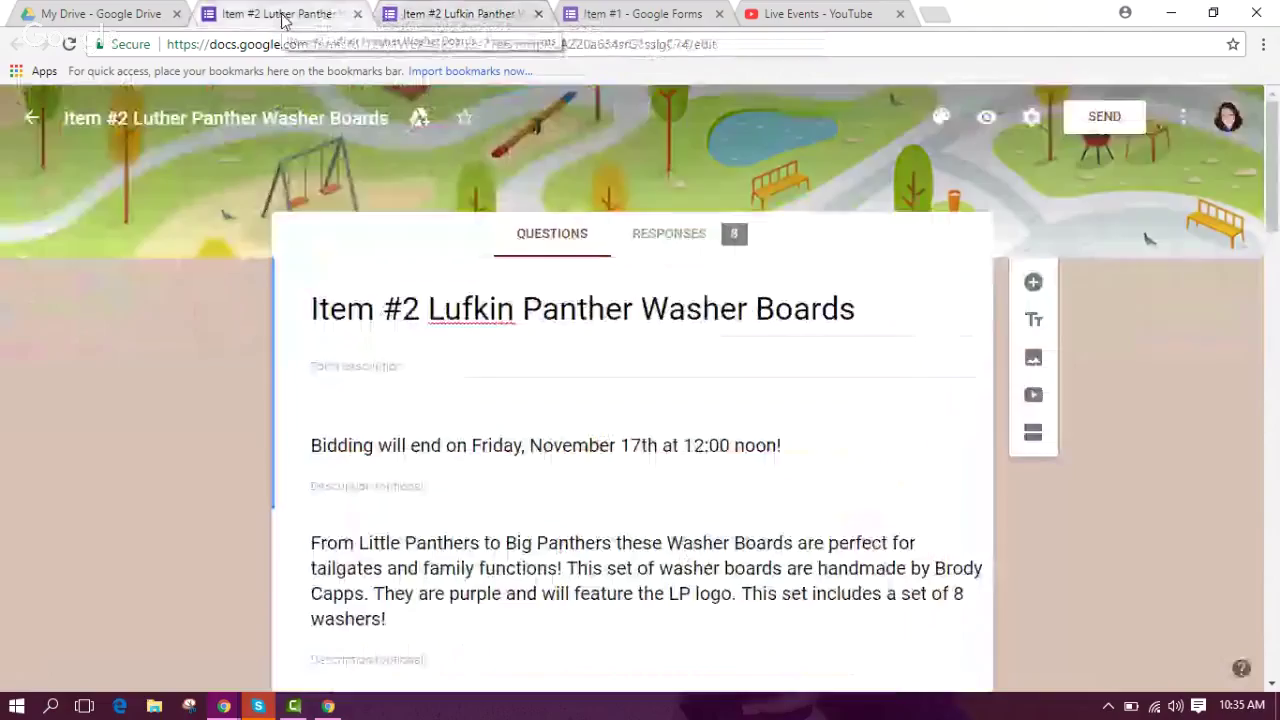
{"action": "scroll", "coordinate": [603, 446], "scroll_direction": "down", "scroll_amount": 2}
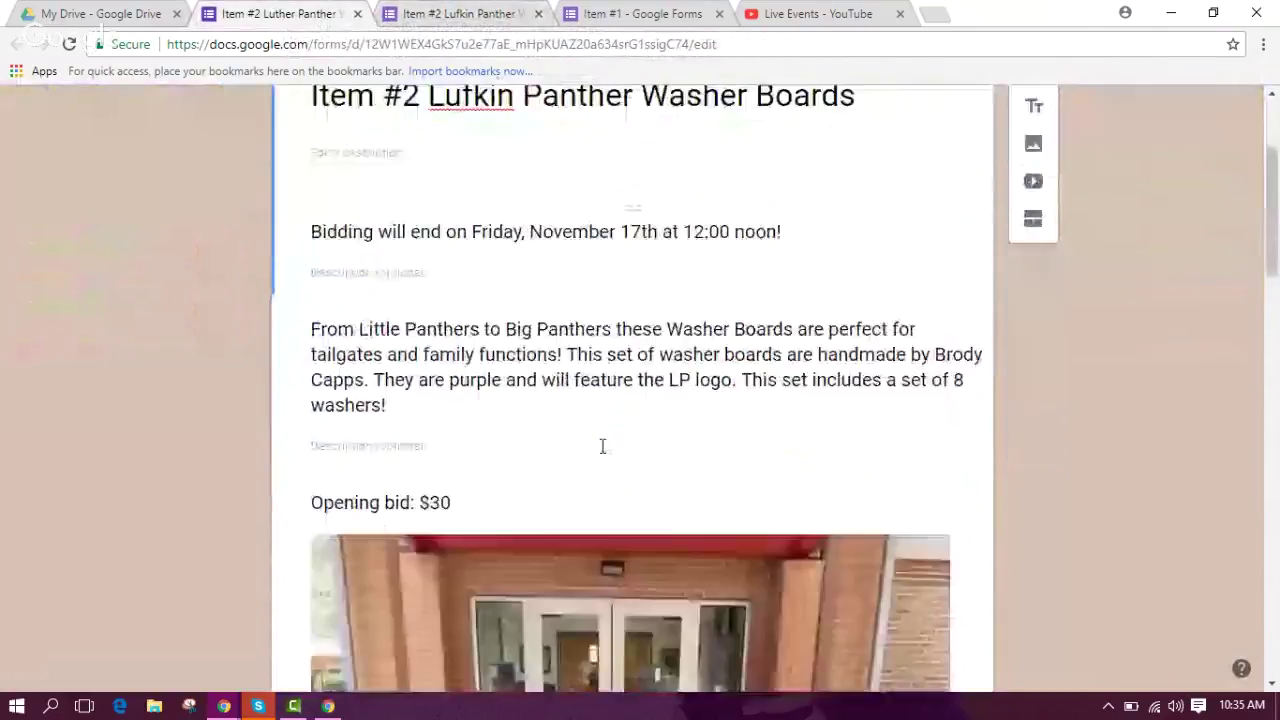
{"action": "scroll", "coordinate": [603, 446], "scroll_direction": "down", "scroll_amount": 4}
{"action": "scroll", "coordinate": [603, 446], "scroll_direction": "up", "scroll_amount": 6}
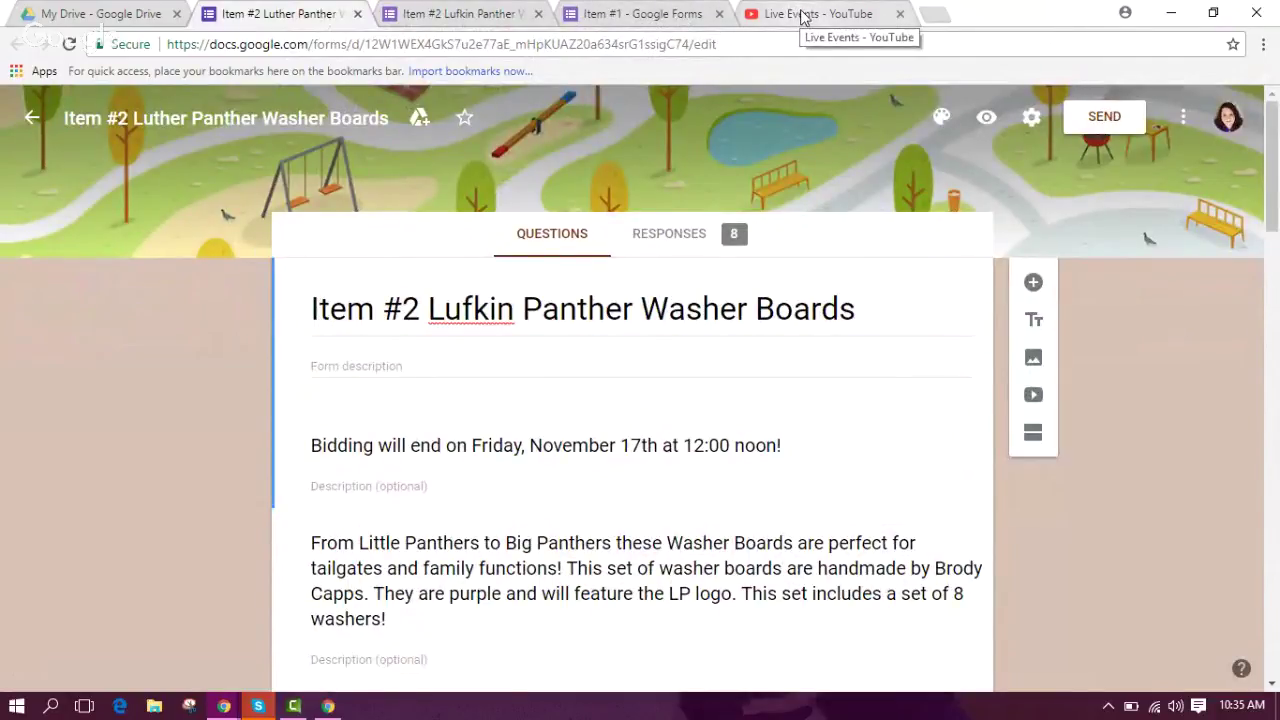
Switch to the YouTube Live Events page and bring up the Google Hangouts broadcast window.
{"action": "left_click", "coordinate": [800, 14]}
{"action": "mouse_move", "coordinate": [230, 705]}
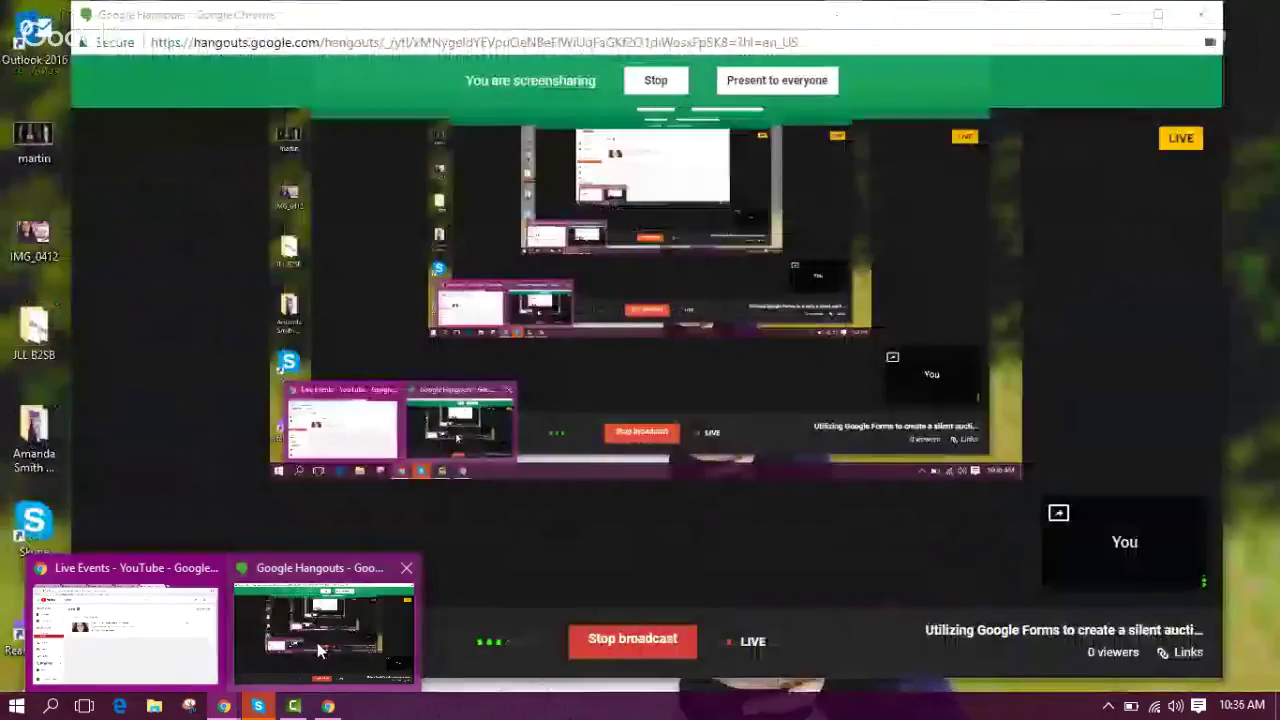
{"action": "left_click", "coordinate": [317, 642]}
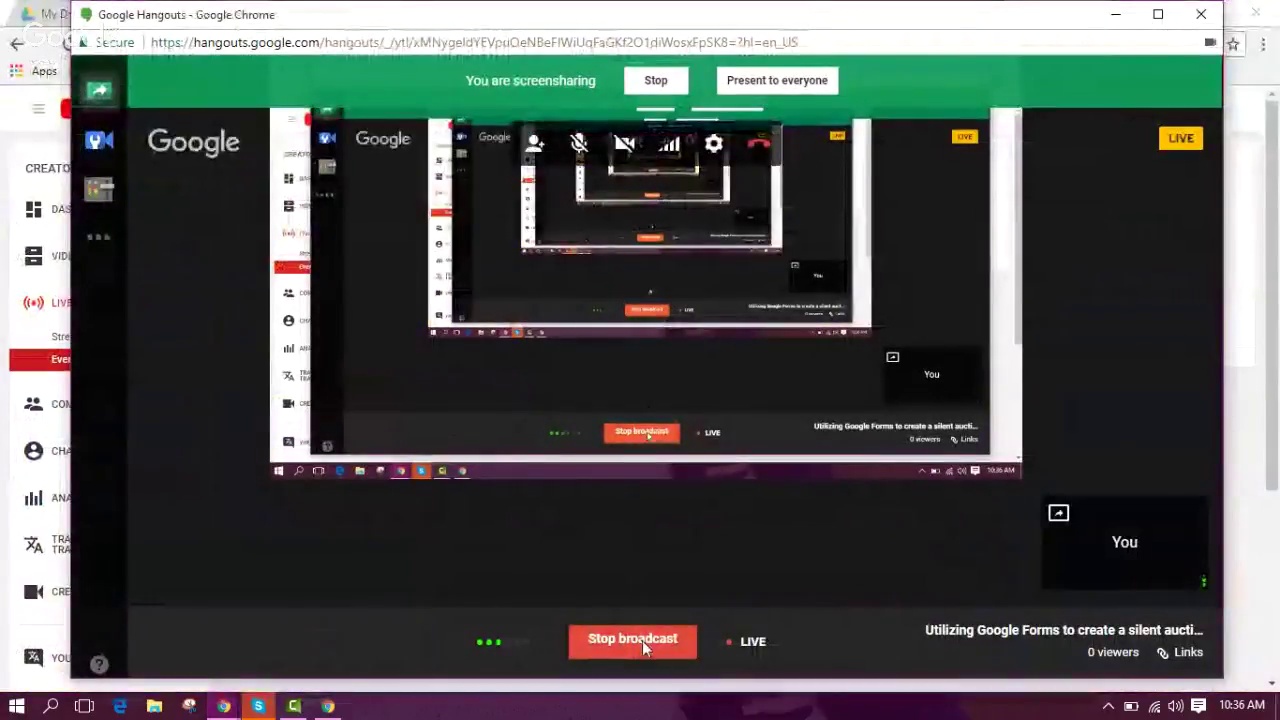